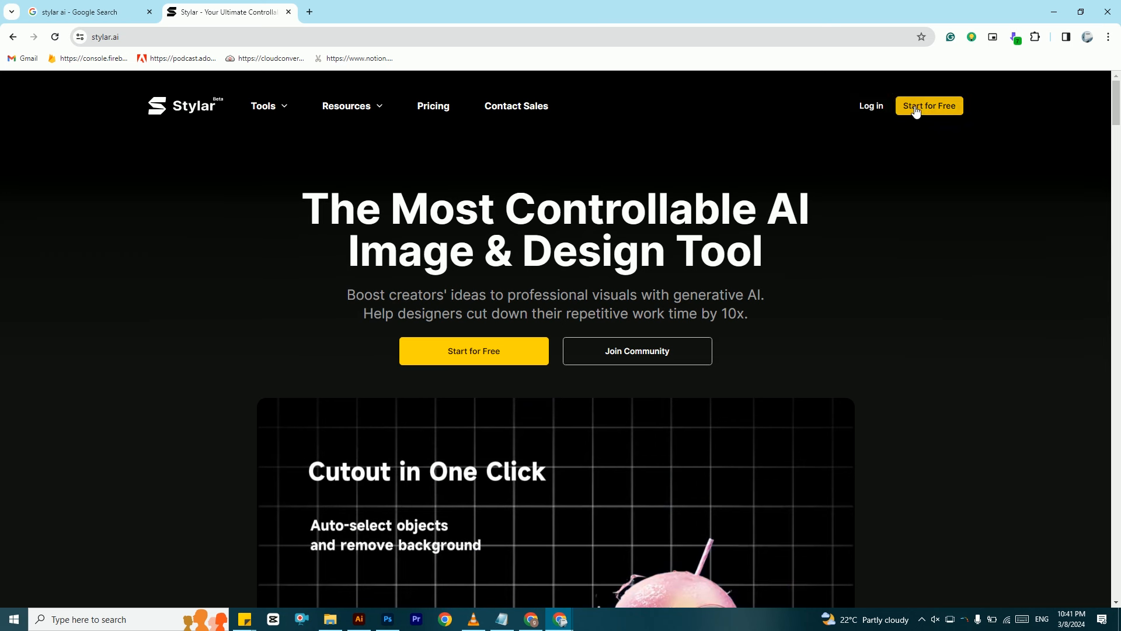
- Sign up for a free Stylar account by continuing with the existing Google account
click(916, 105)
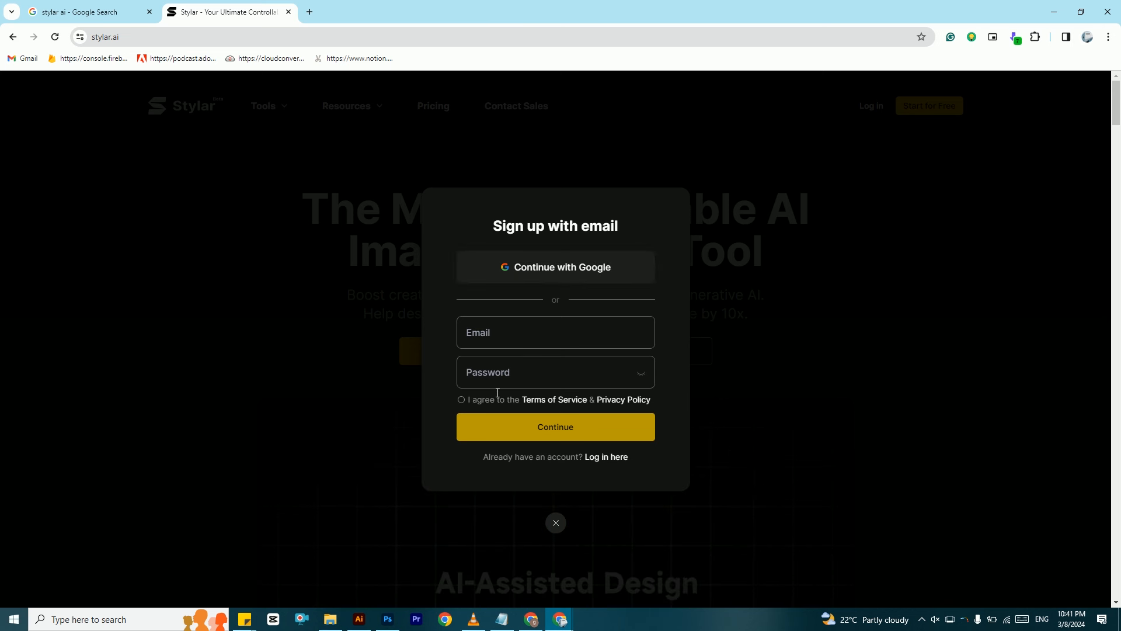
click(574, 268)
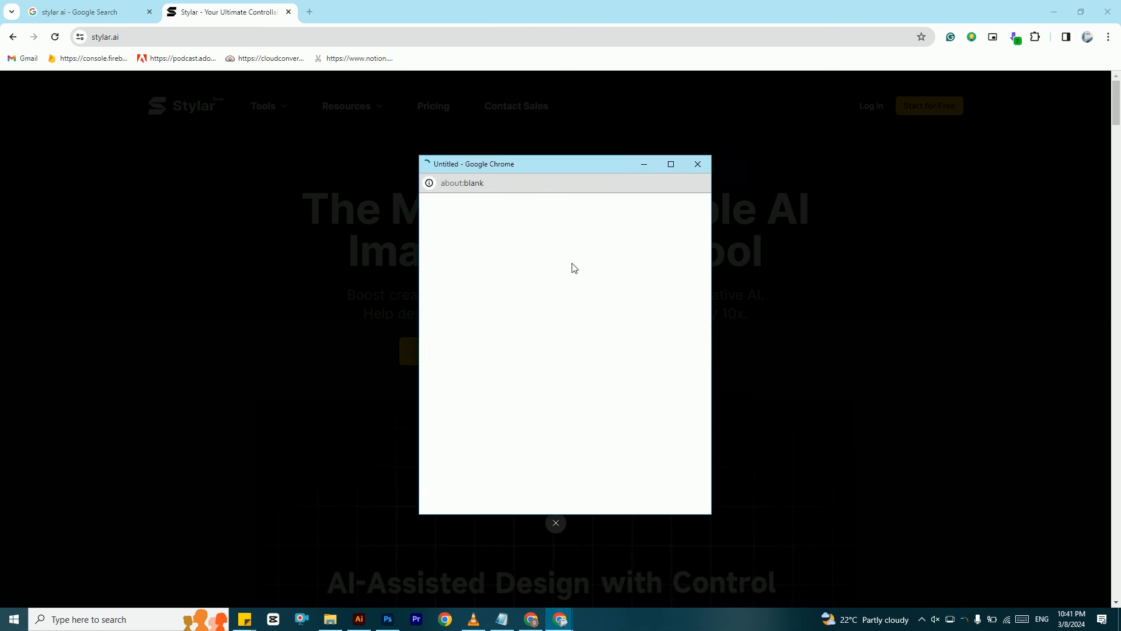
click(528, 411)
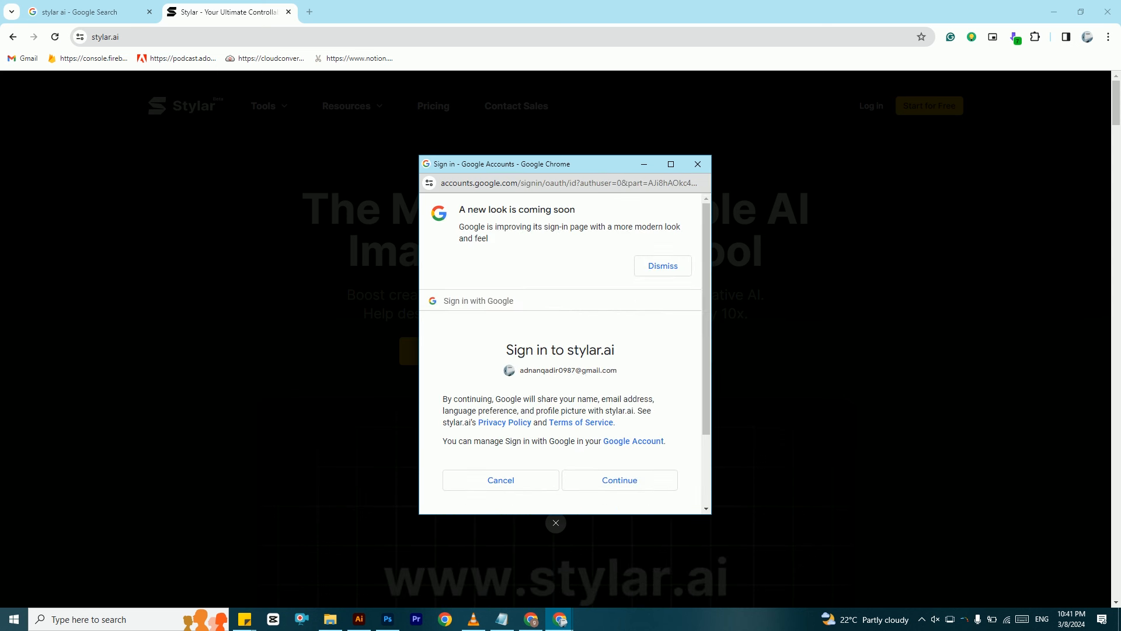
click(619, 484)
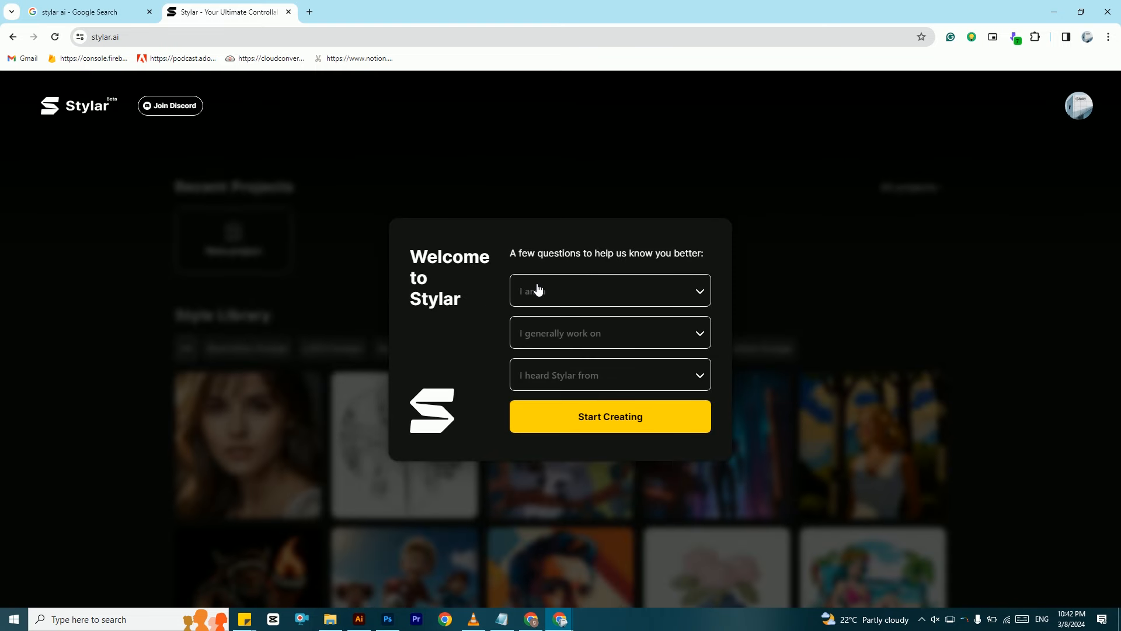
- Complete the welcome questionnaire with Designer, Graphic/Visual design and YouTube as the source, and start creating
click(638, 300)
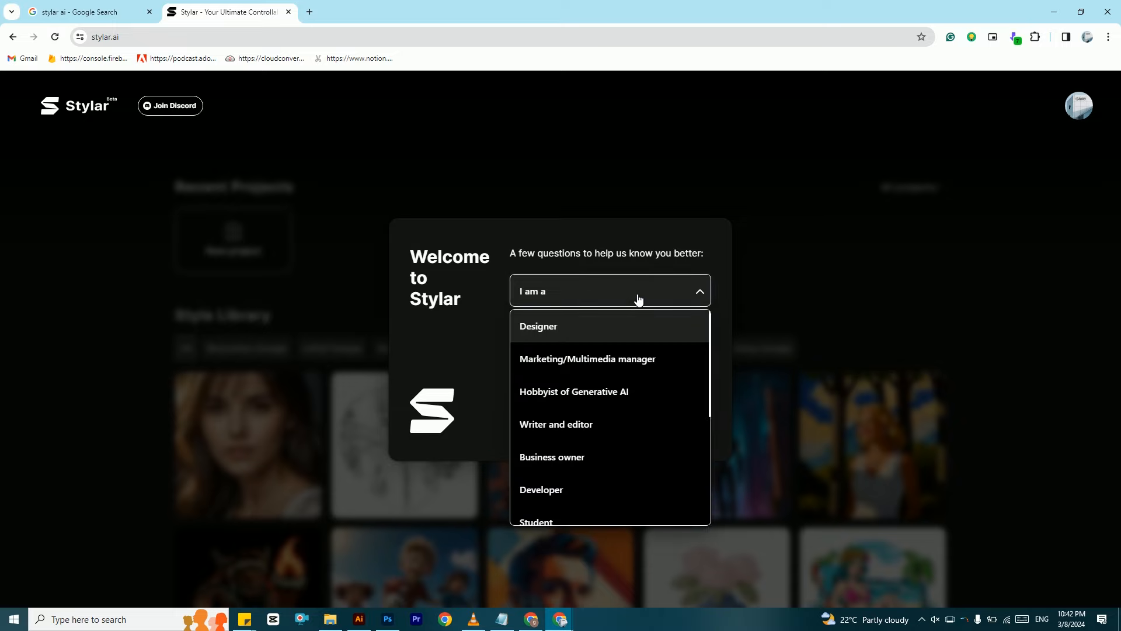
click(560, 334)
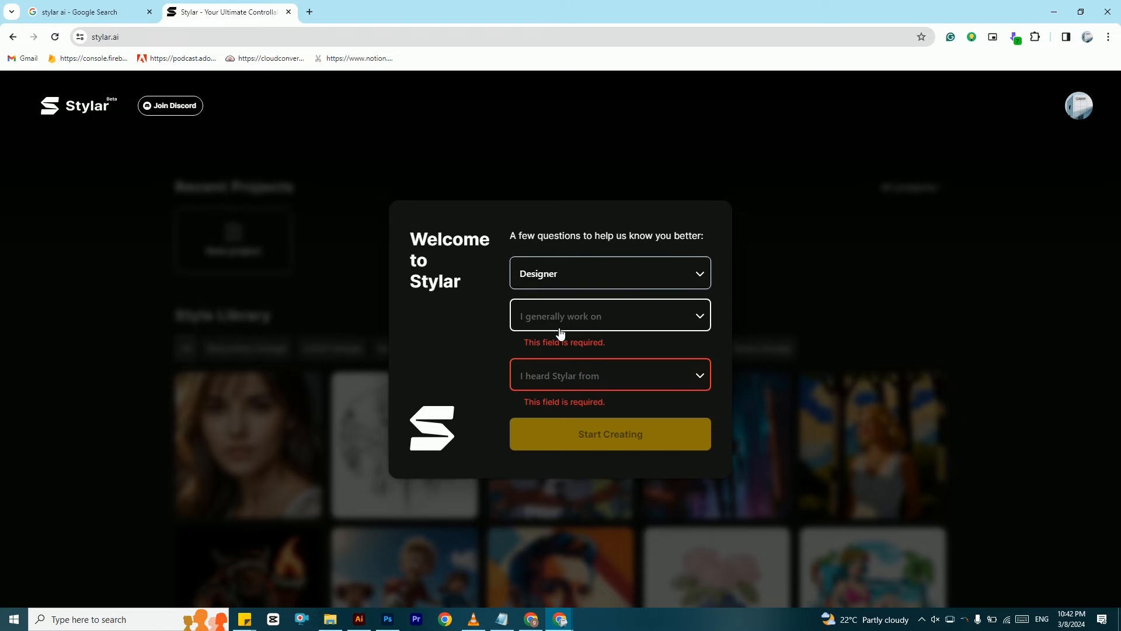
click(591, 321)
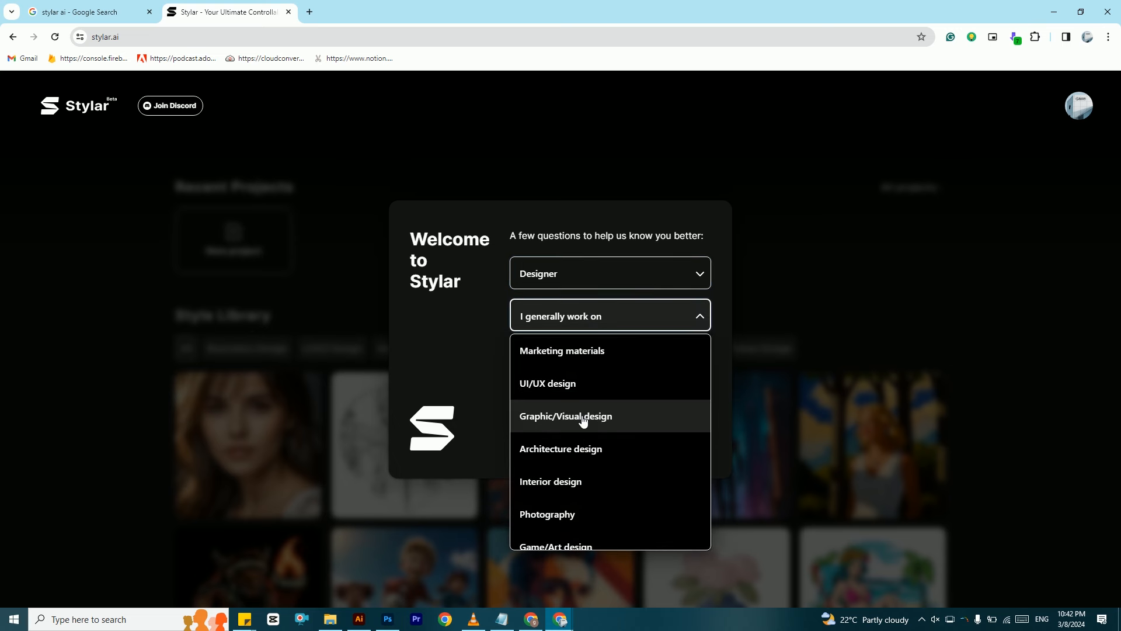
click(581, 417)
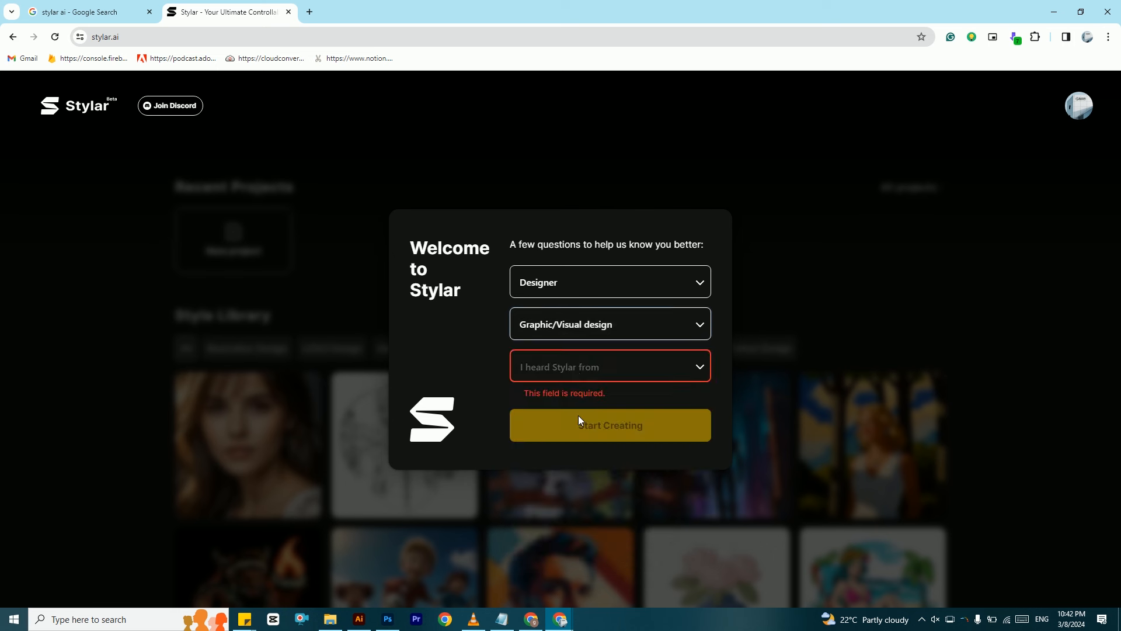
click(576, 371)
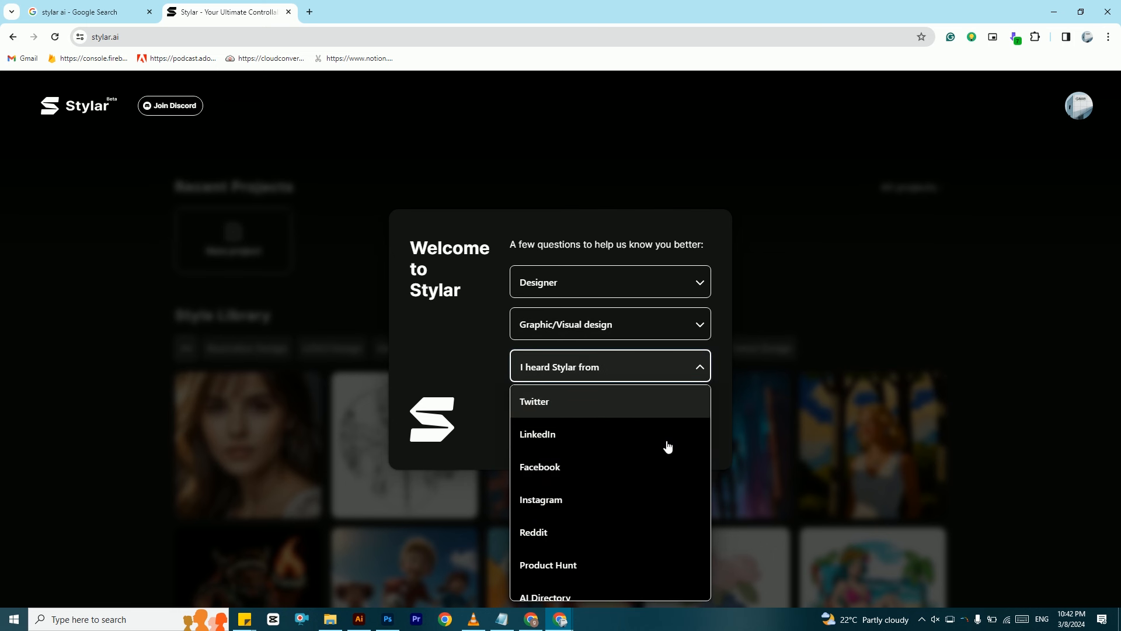
click(595, 402)
click(595, 374)
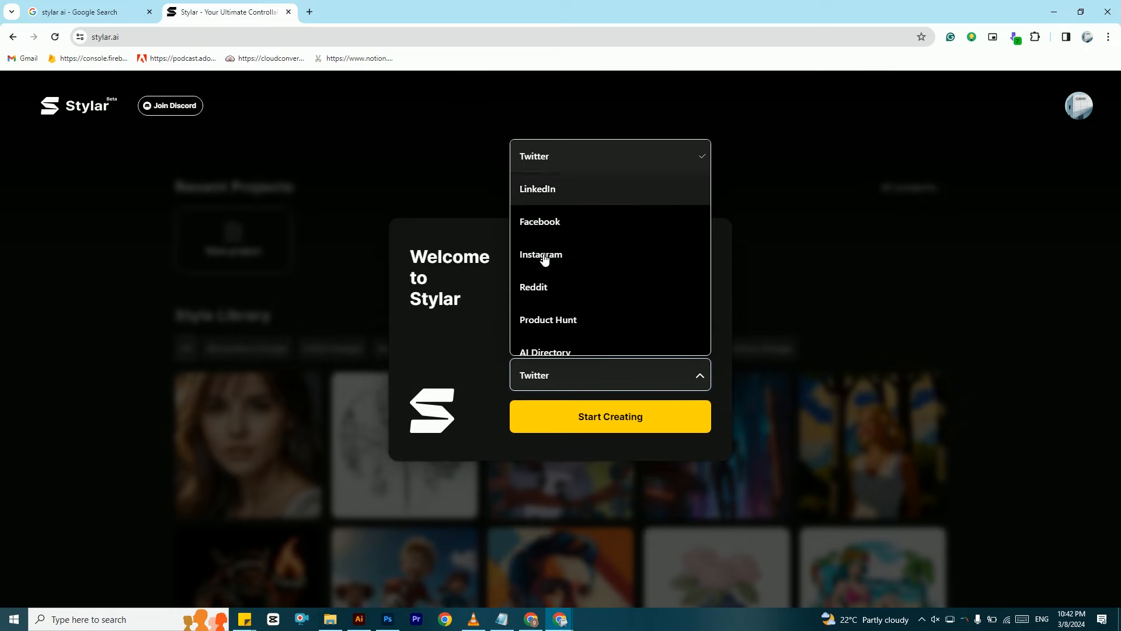
scroll(543, 257, down, 2)
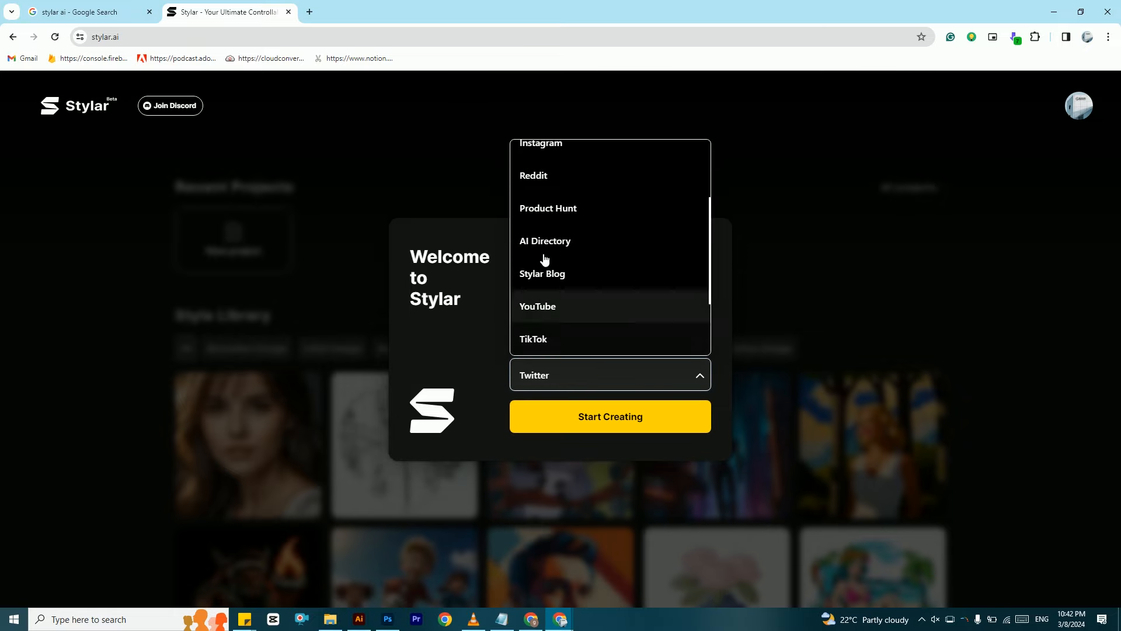
key(Return)
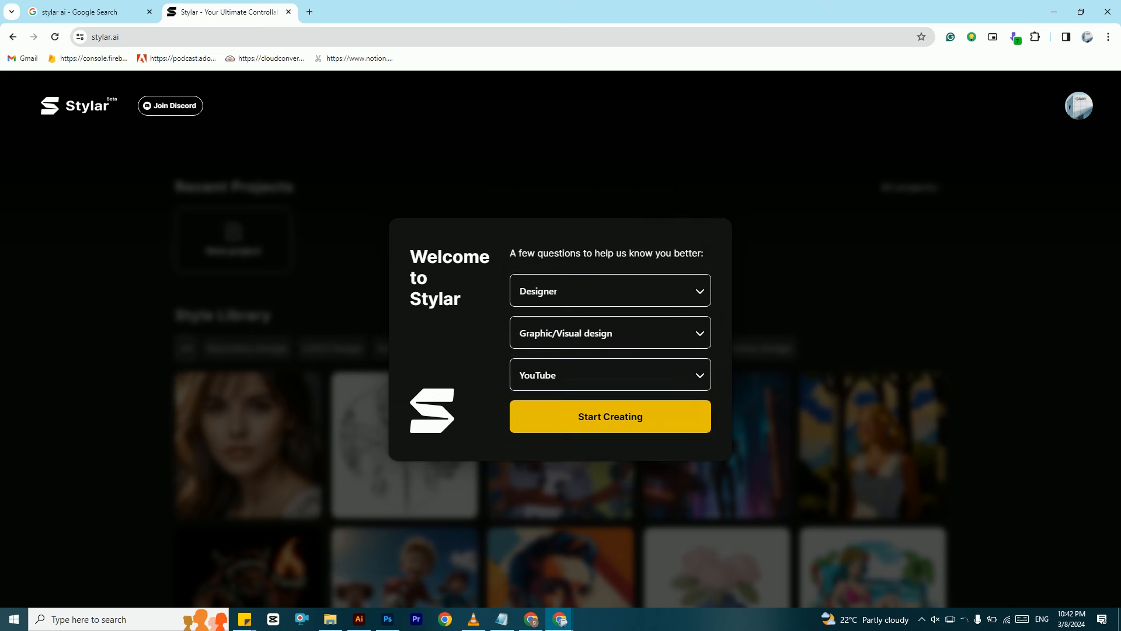
click(640, 415)
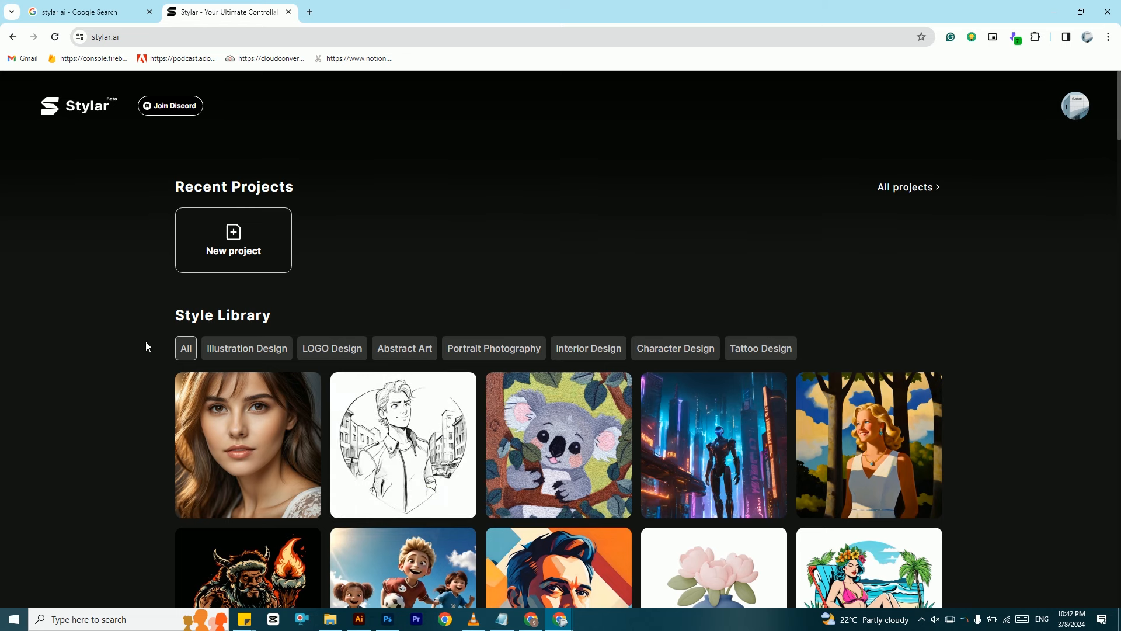
- Browse the Style Library categories from Illustration Design through Tattoo Design, and return to showing all styles
click(273, 349)
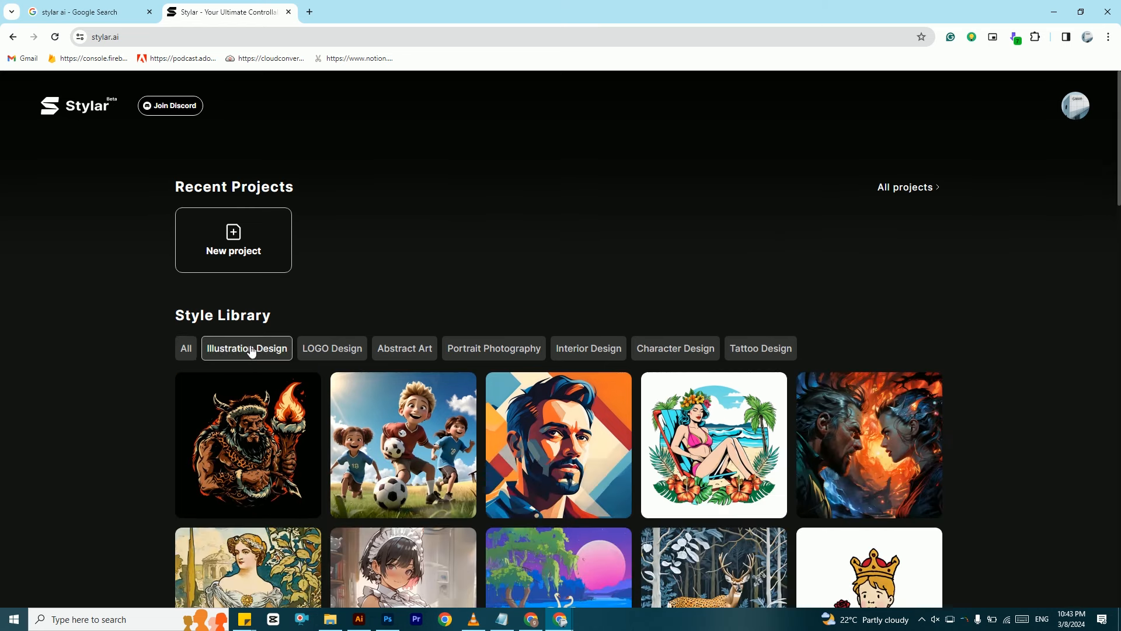
drag(1118, 200, 1118, 202)
scroll(560, 350, down, 4)
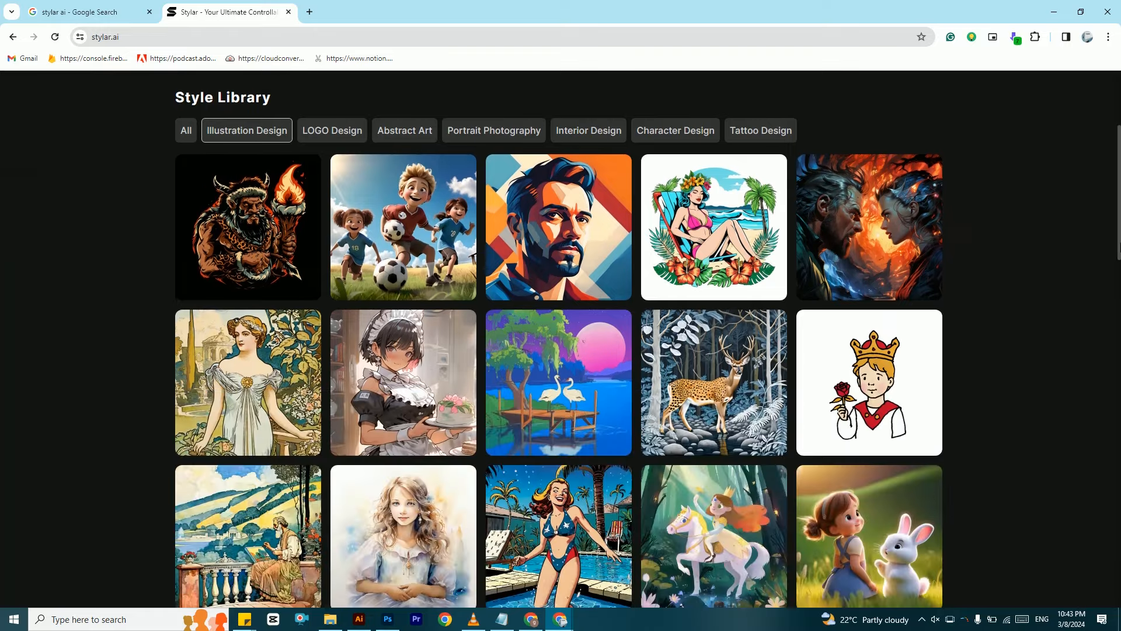
click(343, 132)
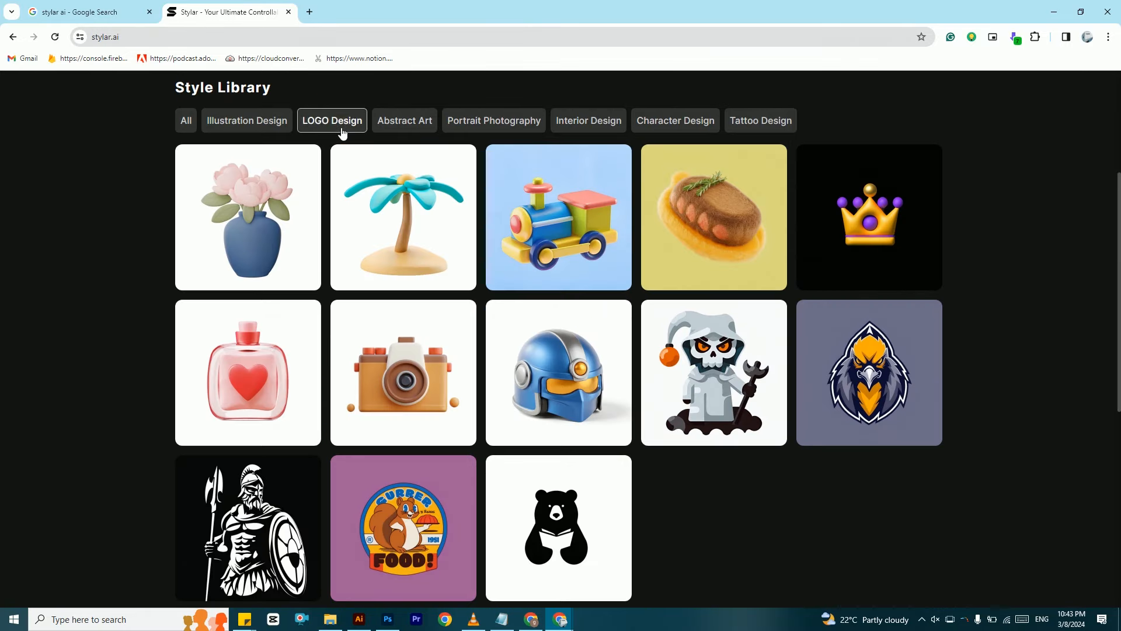
click(413, 120)
click(490, 128)
click(618, 127)
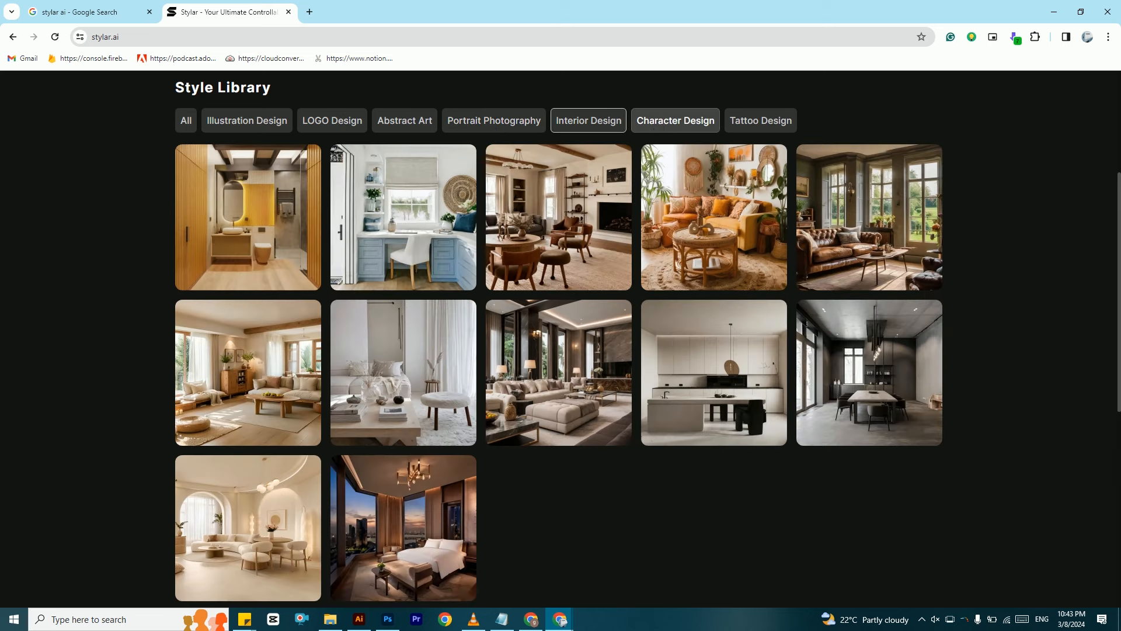
click(660, 129)
click(748, 123)
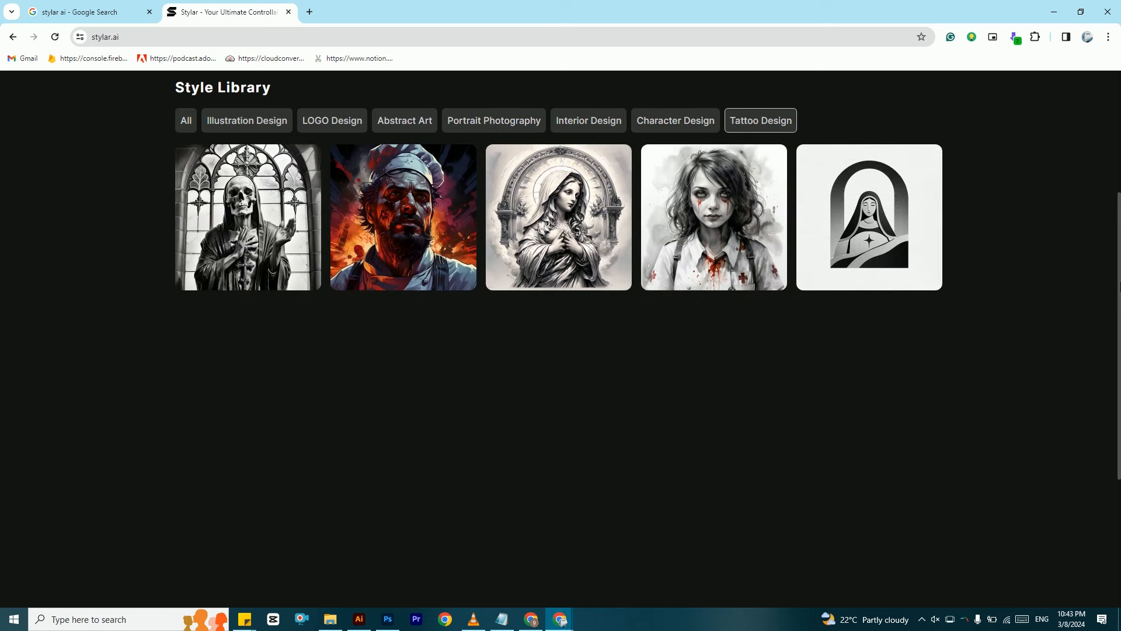
scroll(301, 375, up, 4)
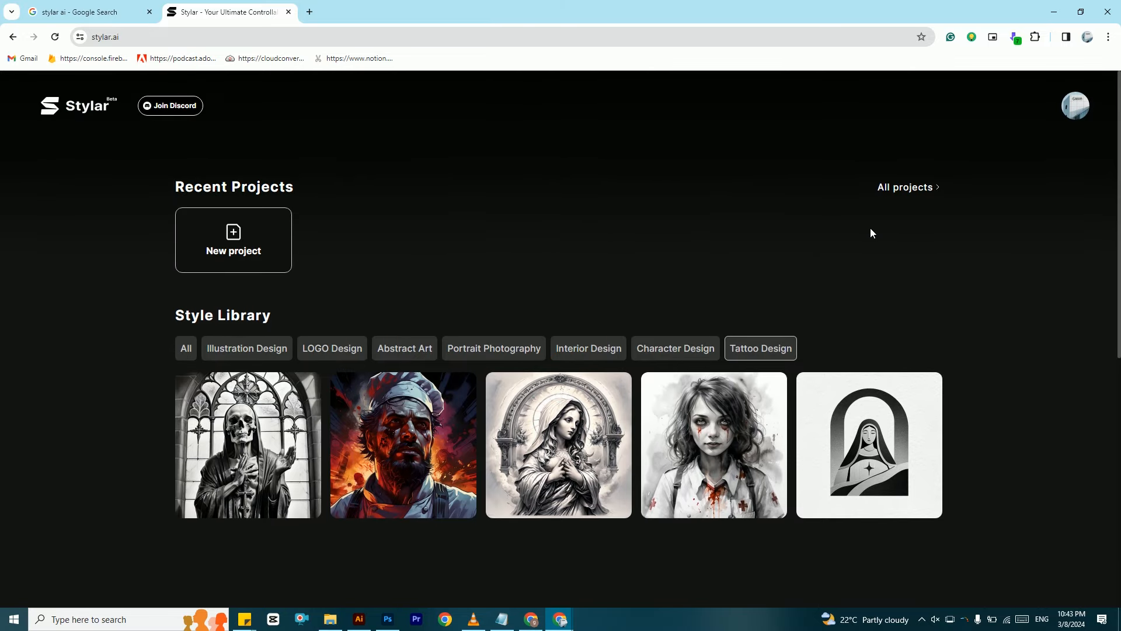
click(186, 353)
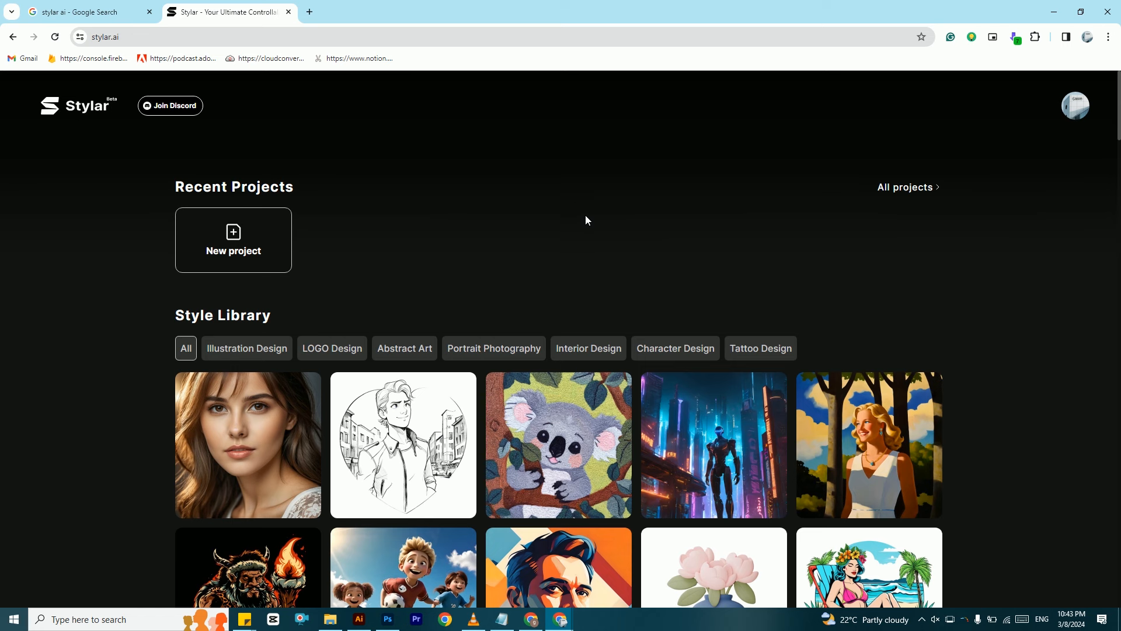
- Create a new project named "image to image" with a 1:1 aspect ratio and 1536 × 1536 canvas
click(257, 251)
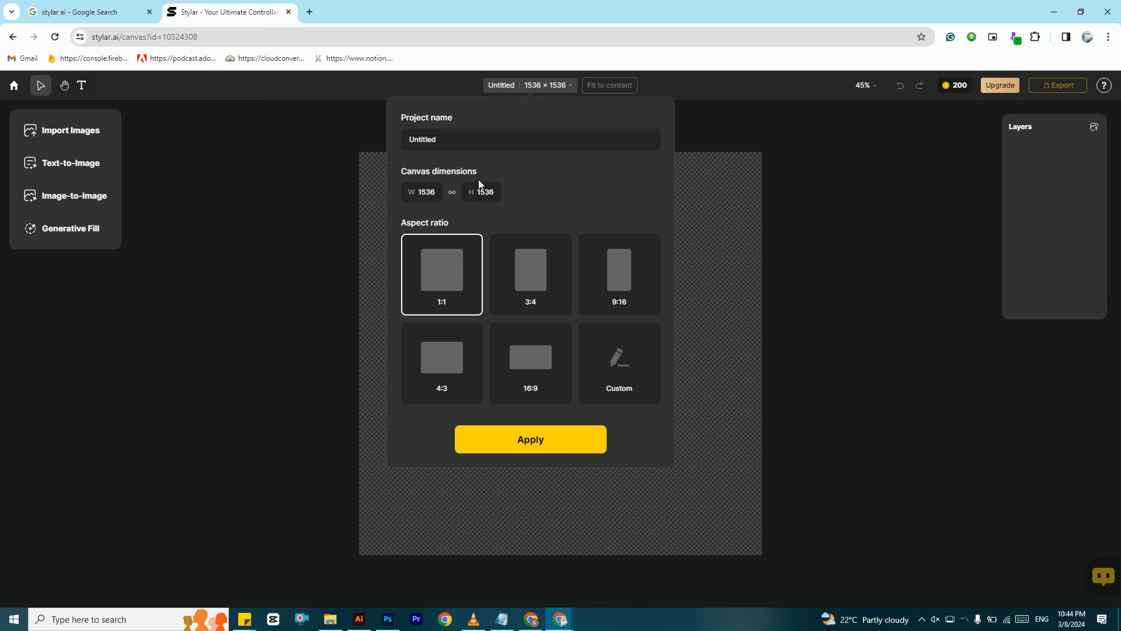
double_click(424, 143)
key(BackSpace)
text(image to image)
click(533, 268)
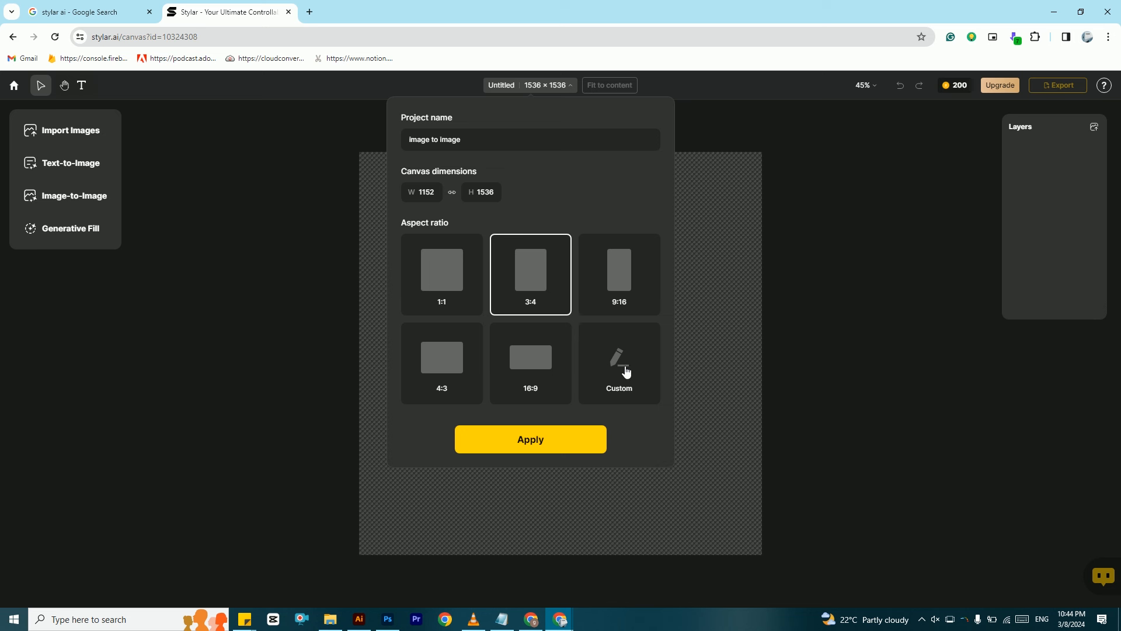
click(439, 281)
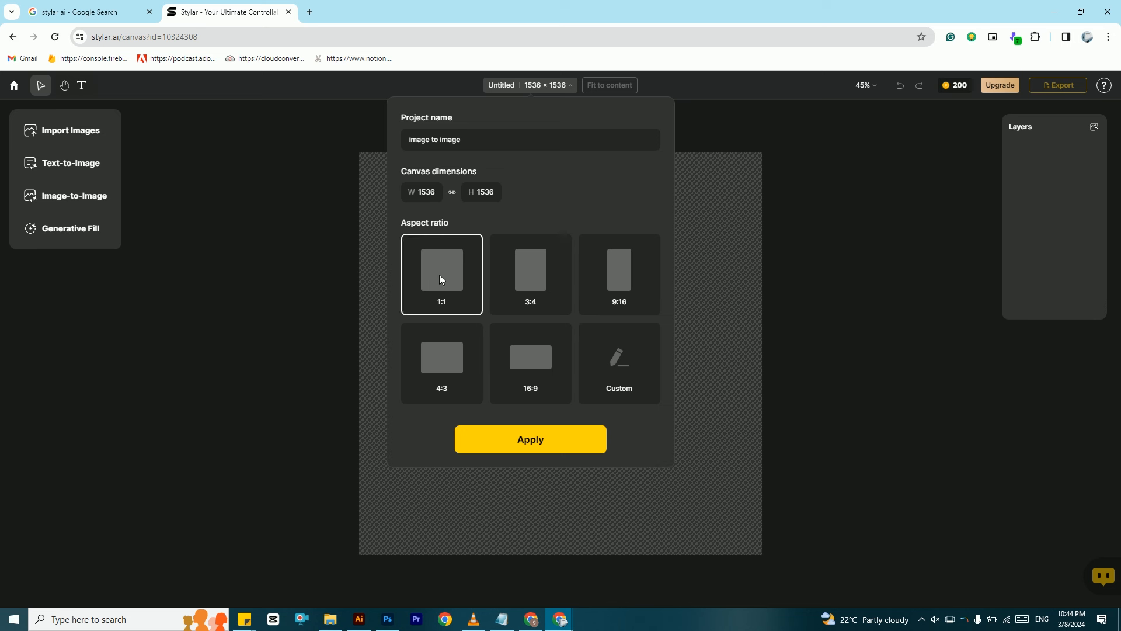
click(529, 439)
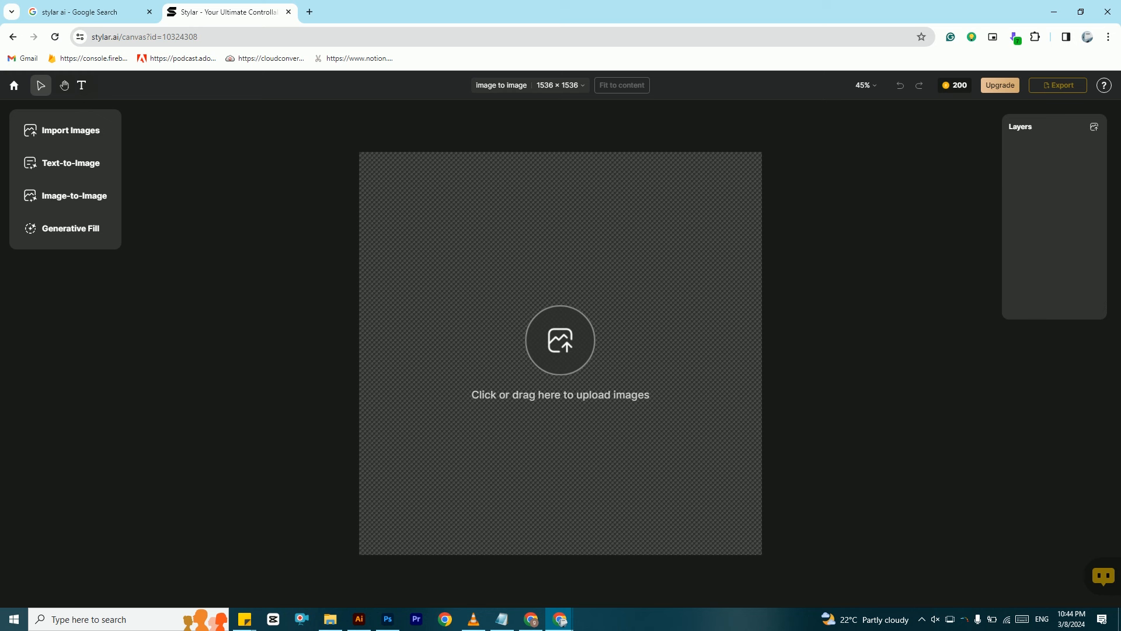
click(582, 87)
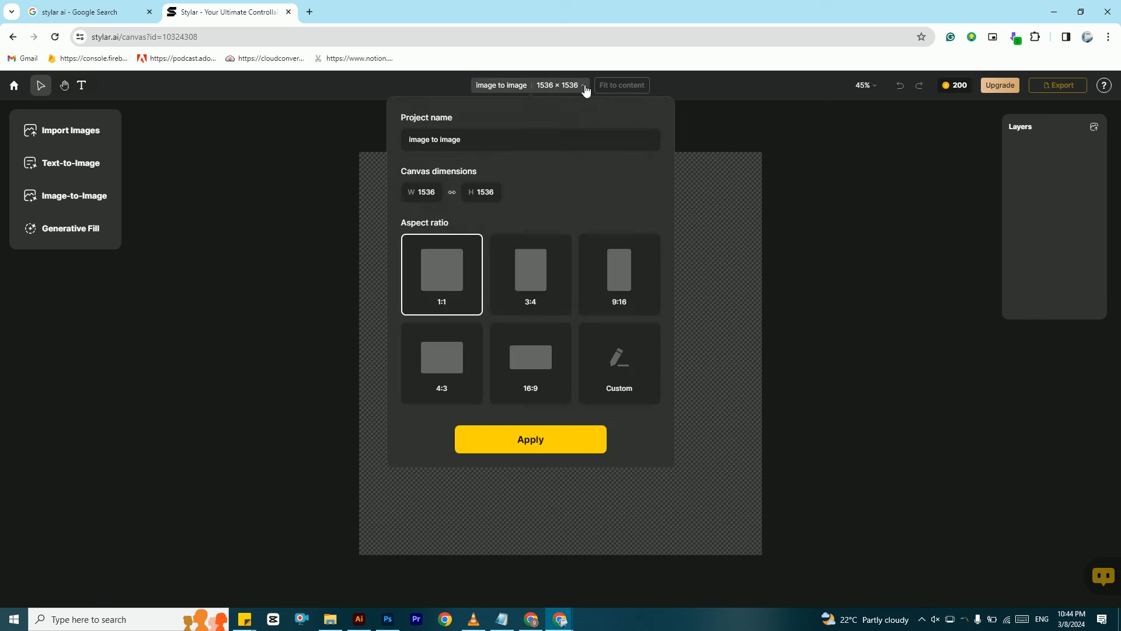
click(584, 86)
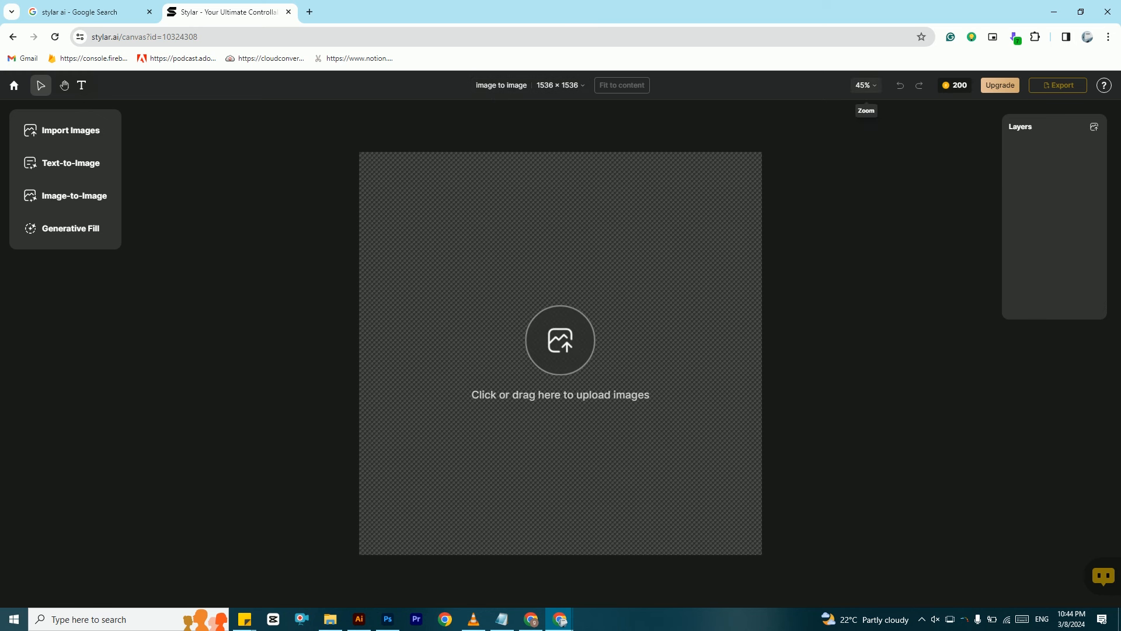
mouse_move(953, 87)
click(73, 138)
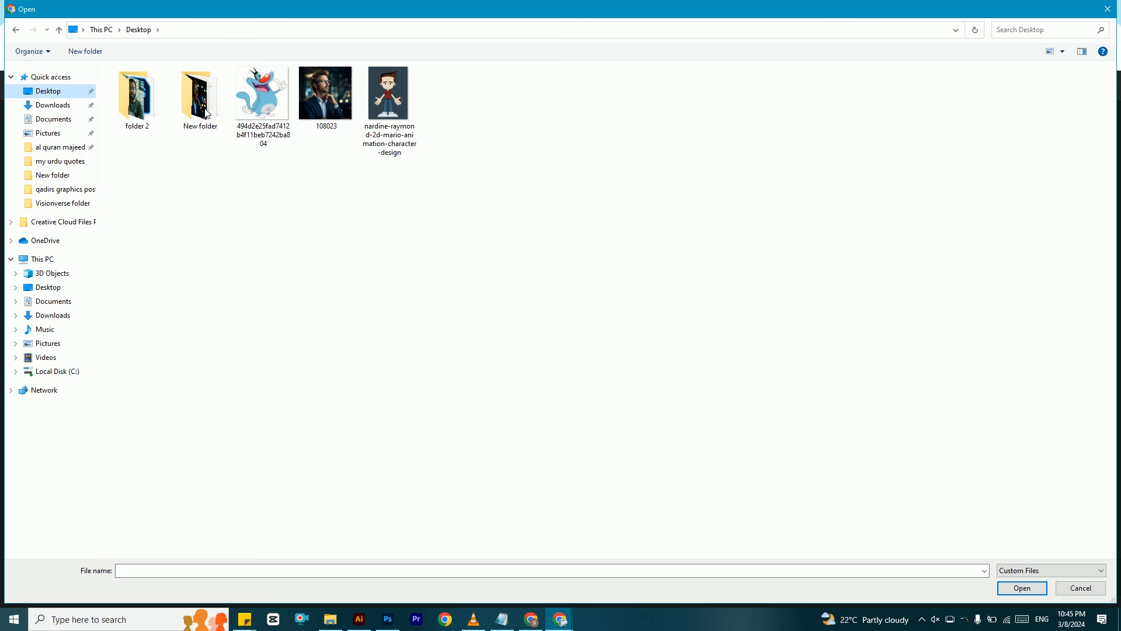
click(379, 120)
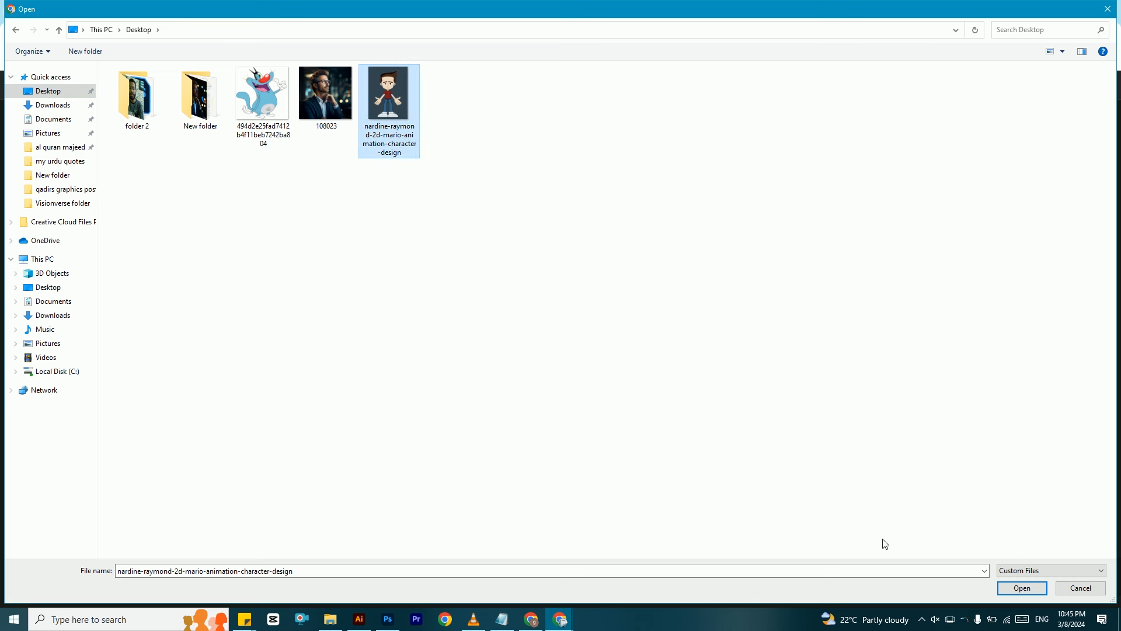
click(1081, 588)
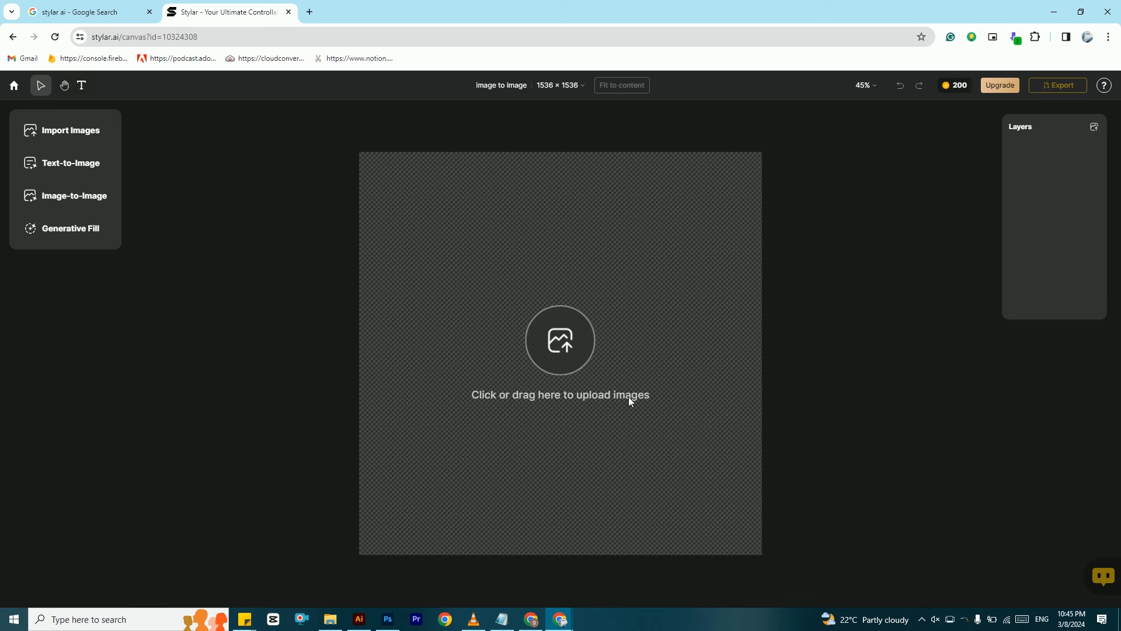
- Upload the image 108023 from the Desktop onto the empty canvas and select its layer
click(557, 338)
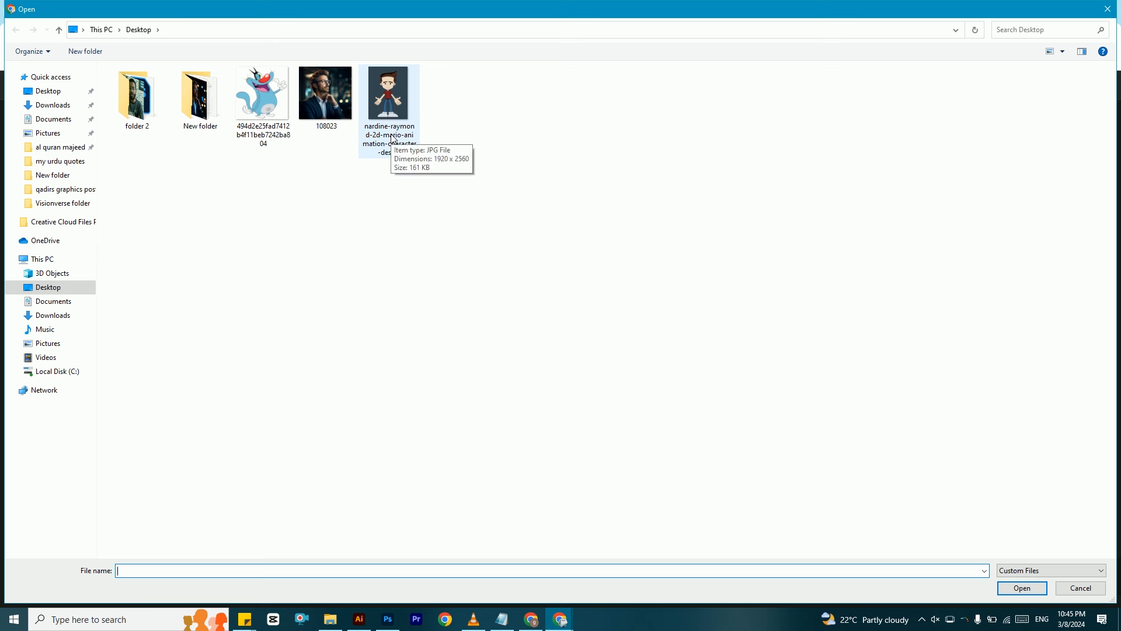
click(313, 116)
click(1021, 588)
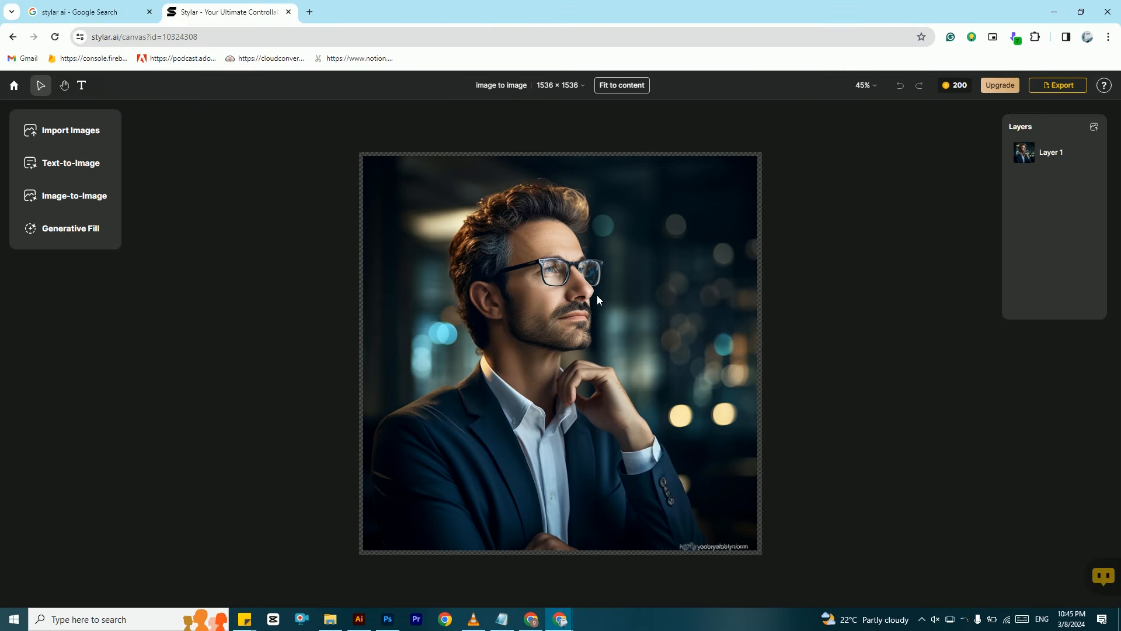
click(600, 299)
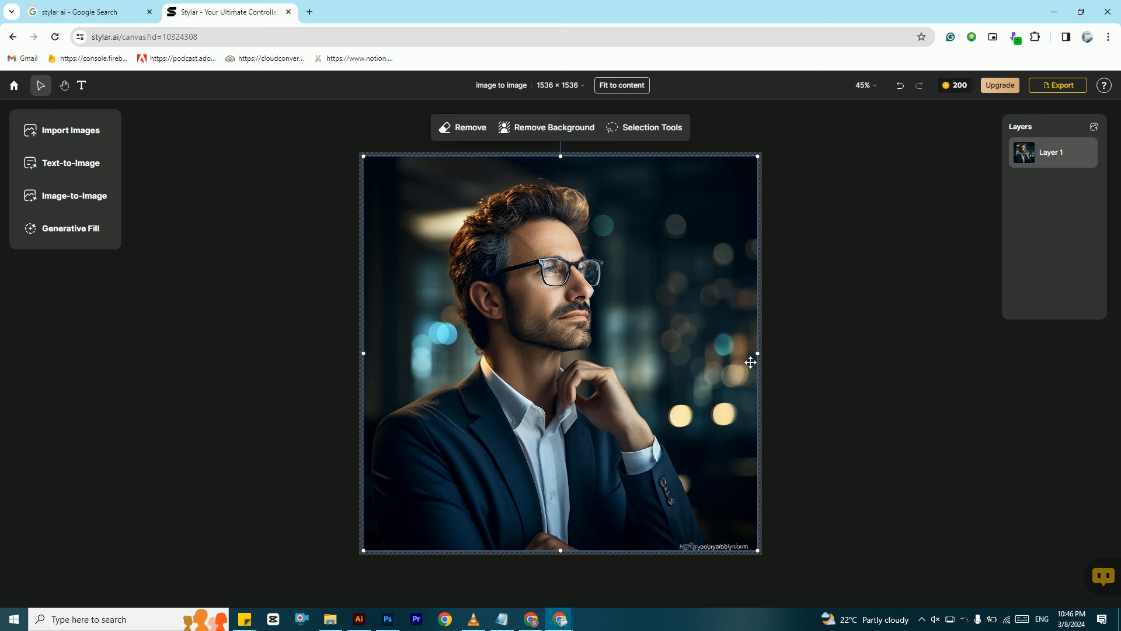
- Try narrowing the portrait horizontally from its right edge, and undo the resize
drag(762, 354, 728, 363)
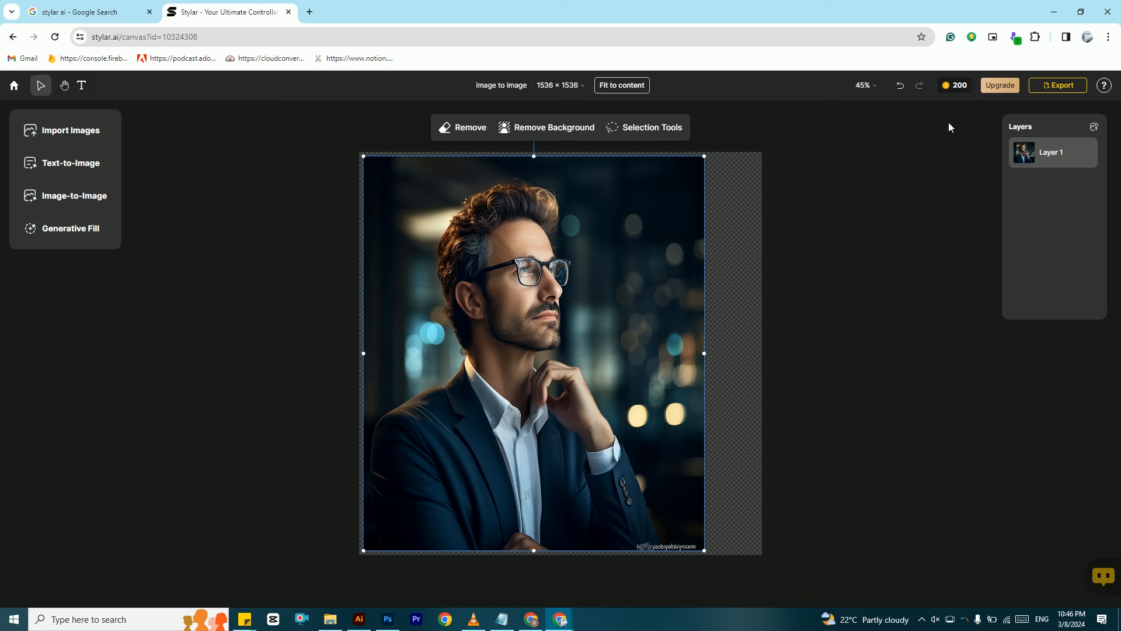
click(900, 86)
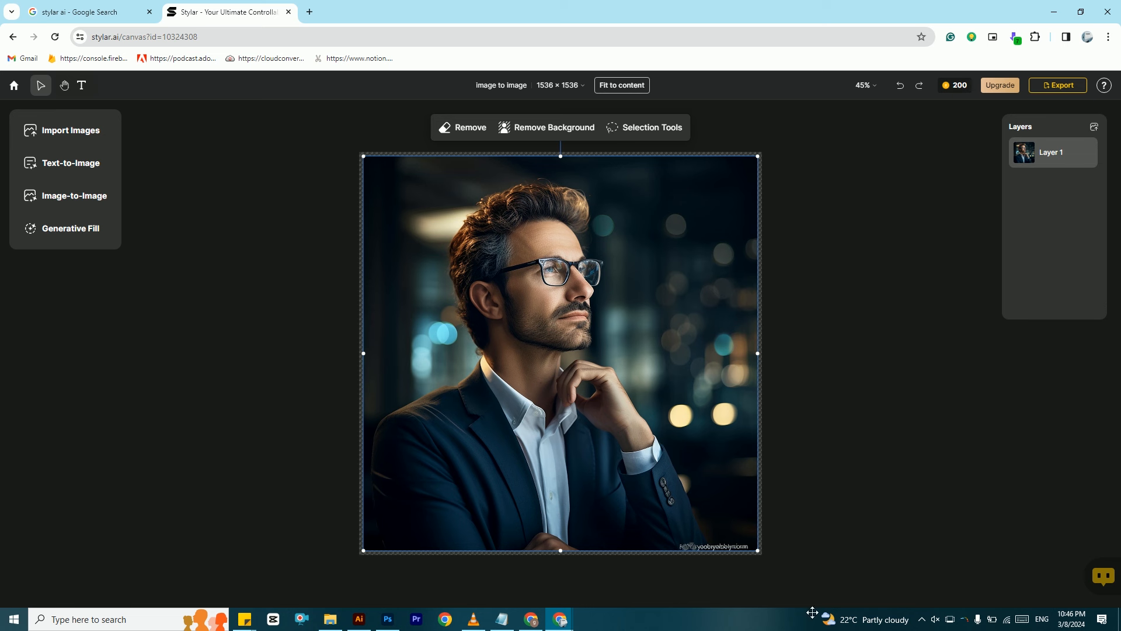
- Enlarge the portrait proportionally to the canvas width and move it slightly up to cover the canvas
drag(763, 556, 771, 564)
drag(608, 382, 604, 375)
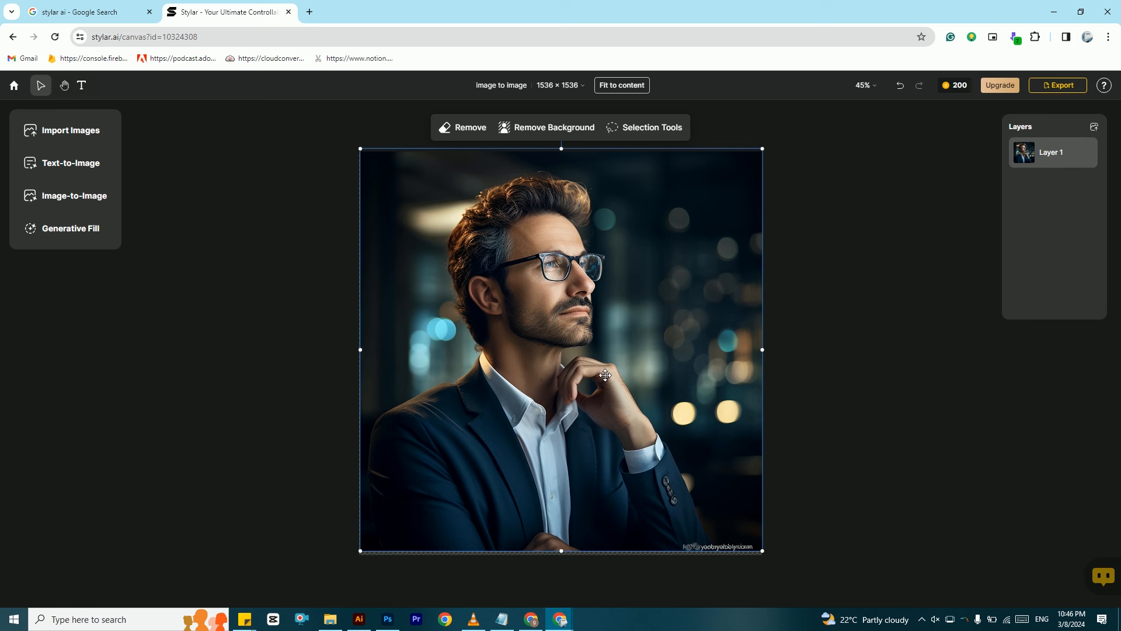
- Move the portrait slightly down so it lines up with the canvas edges, and keep its layer selected
drag(480, 266, 478, 270)
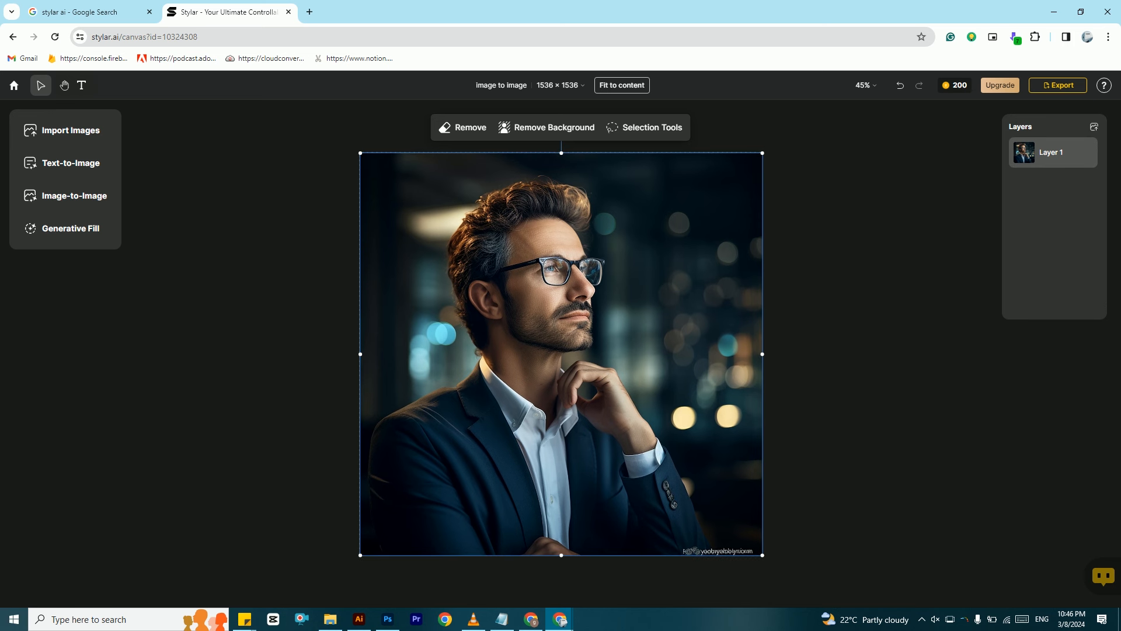
click(964, 211)
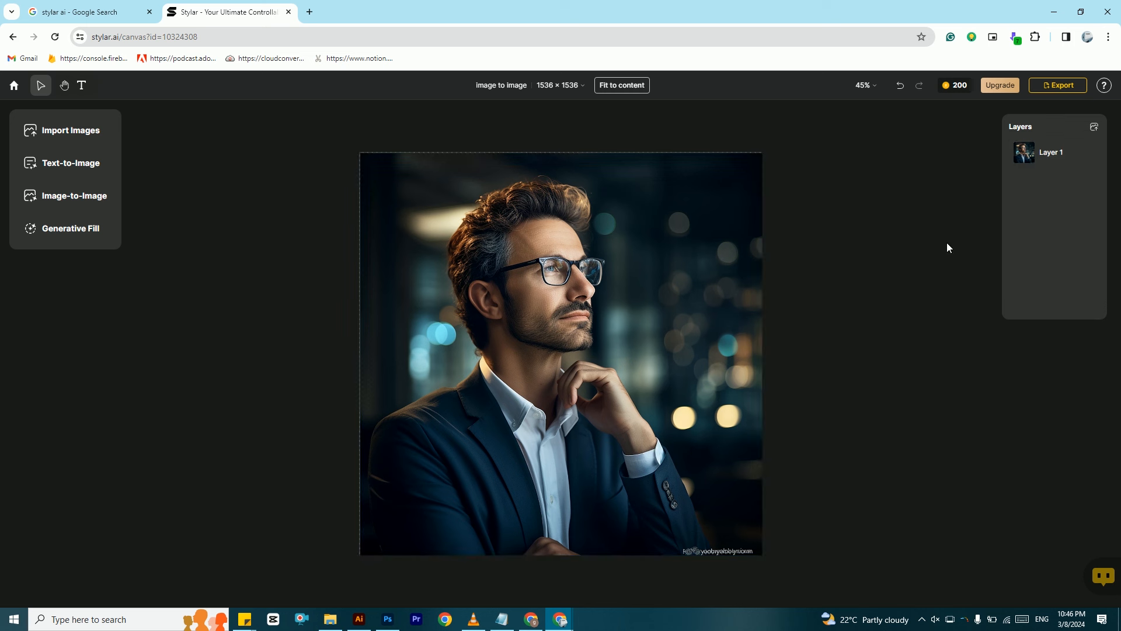
click(591, 321)
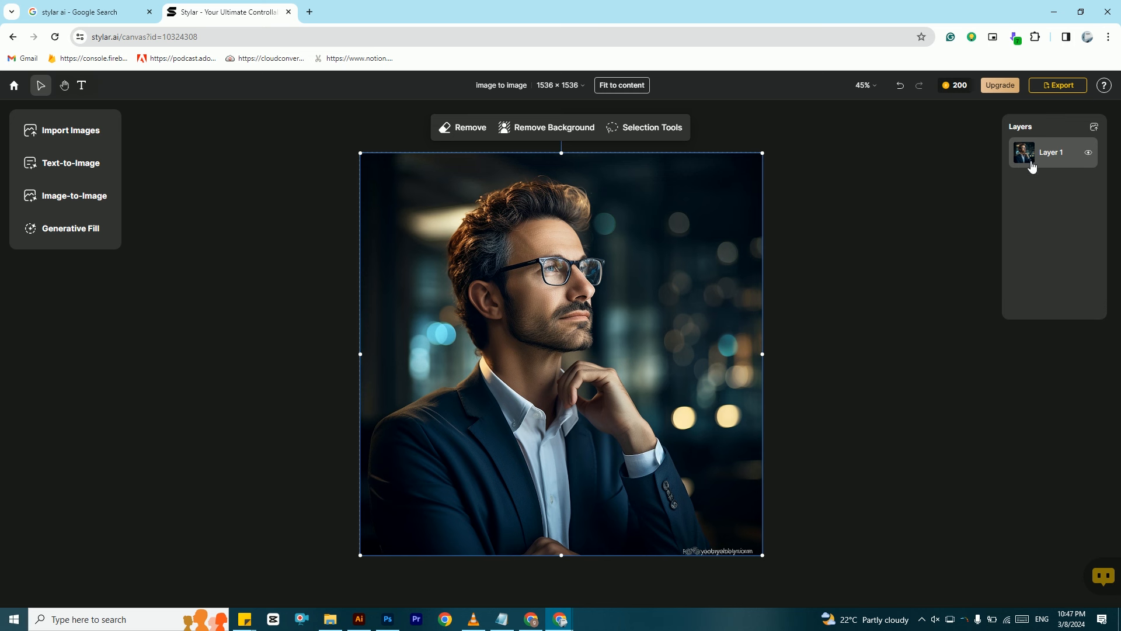
- Import the blue cartoon cat image from the Desktop and shift it slightly up and to the right over the portrait
click(82, 136)
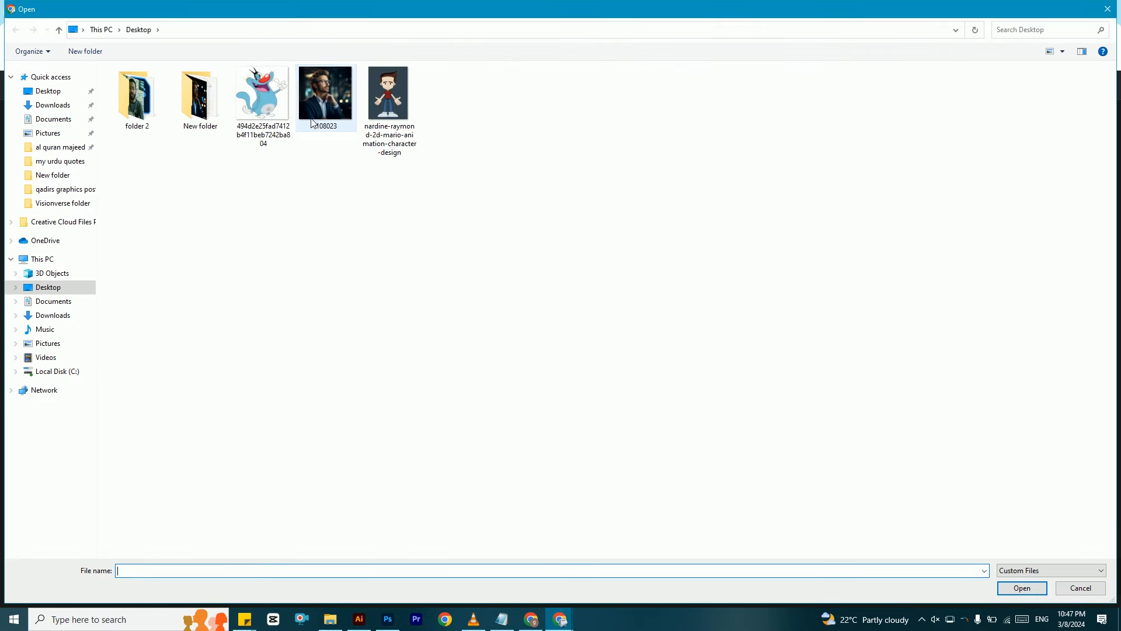
click(281, 106)
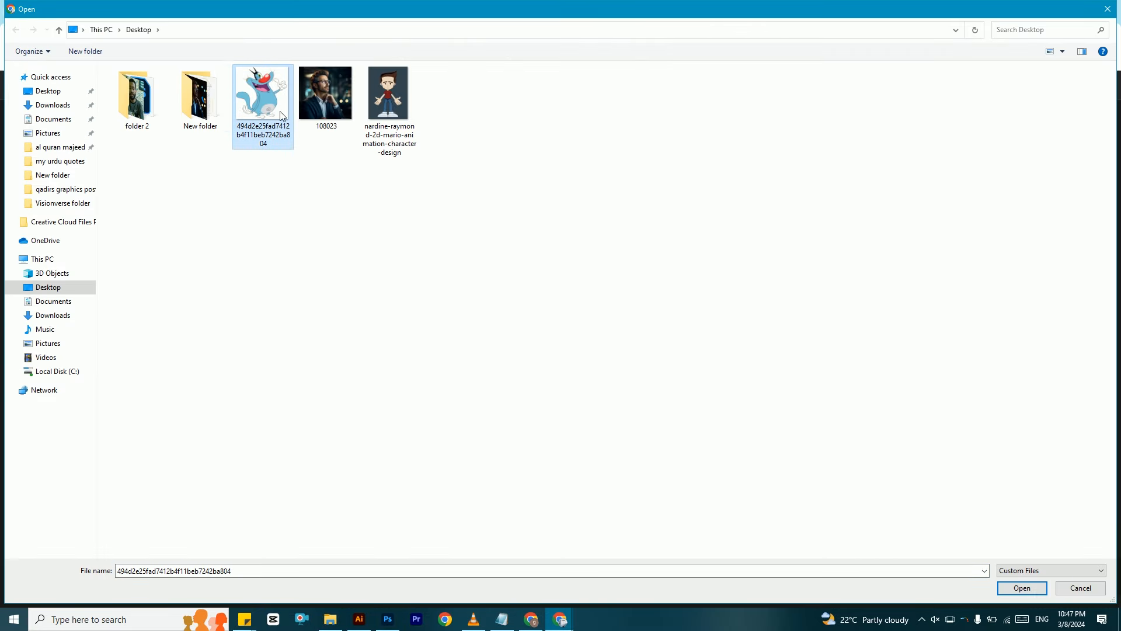
click(1022, 588)
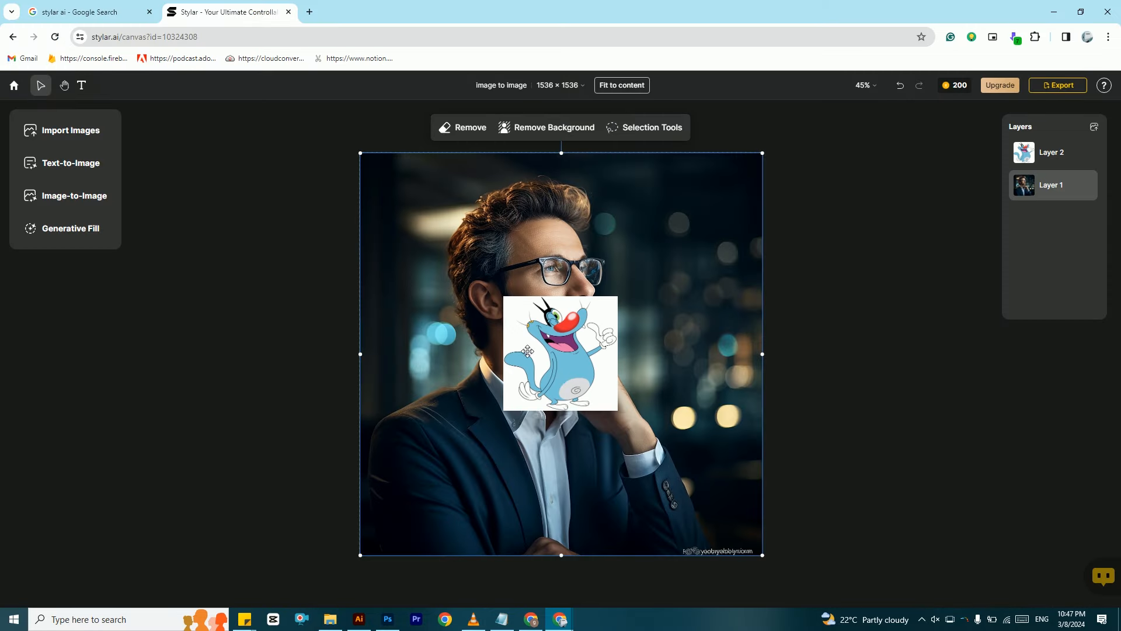
click(564, 379)
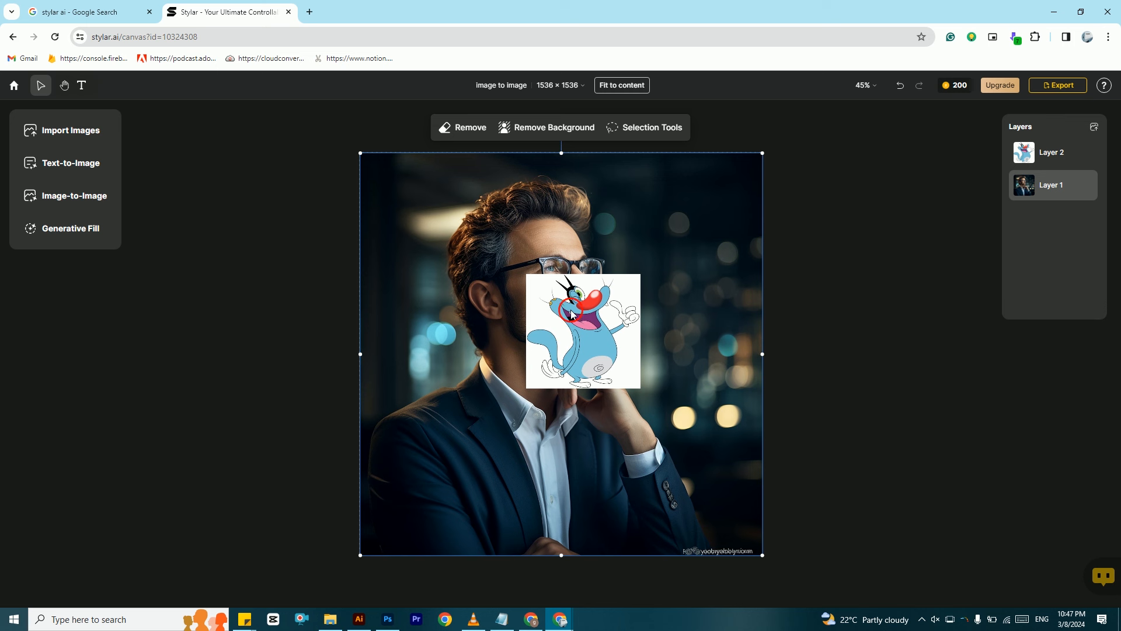
- Delete the cartoon cat layer from the canvas
click(572, 315)
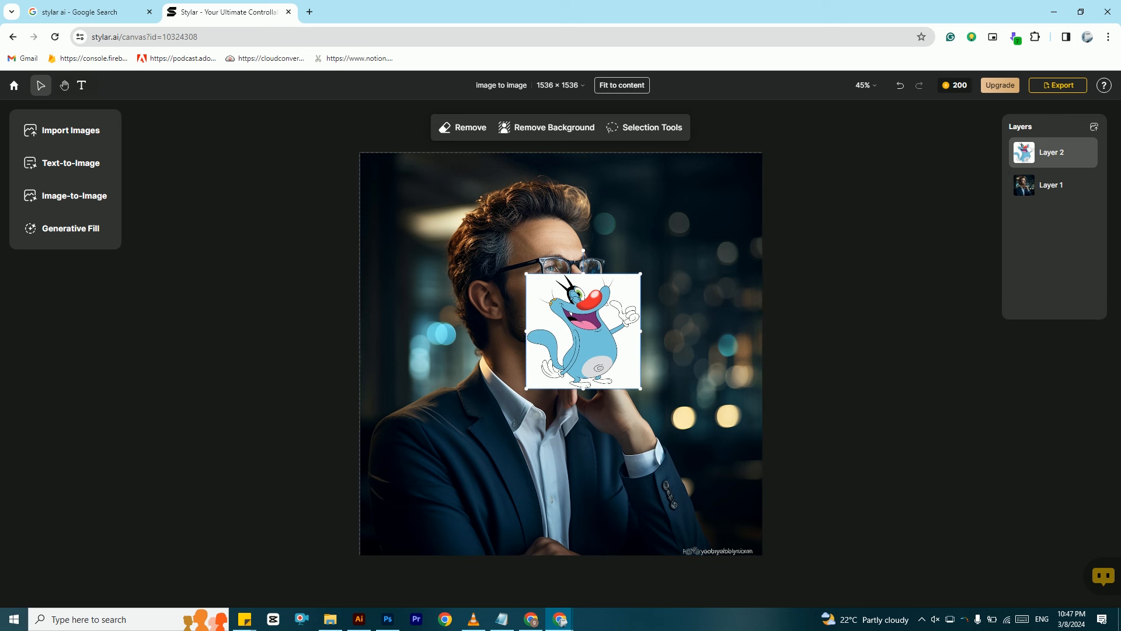
right_click(575, 308)
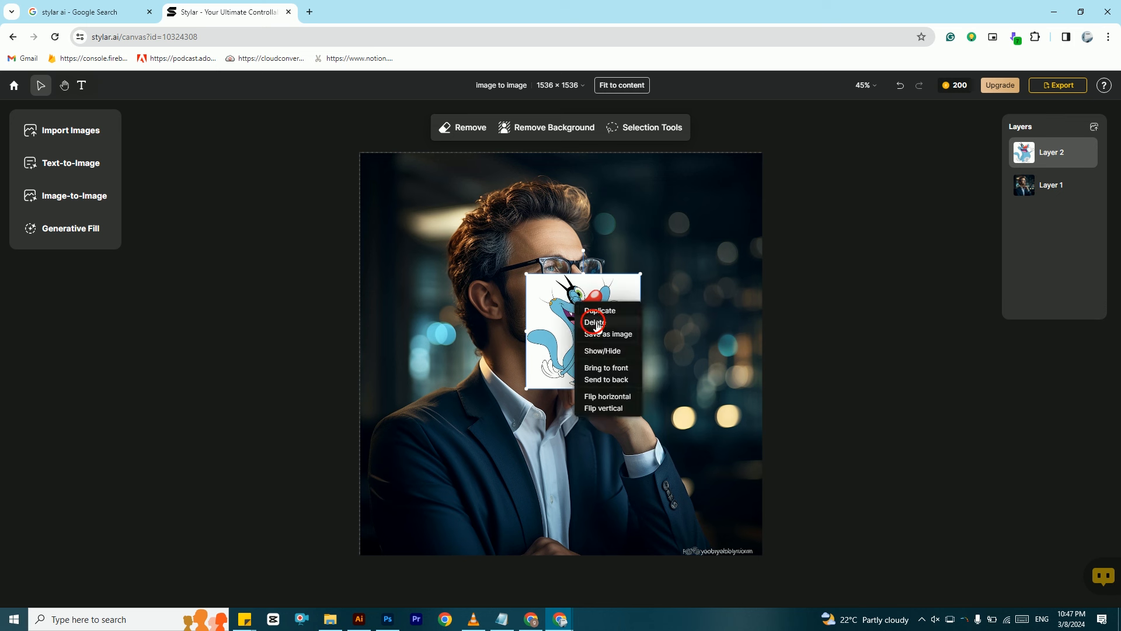
click(596, 323)
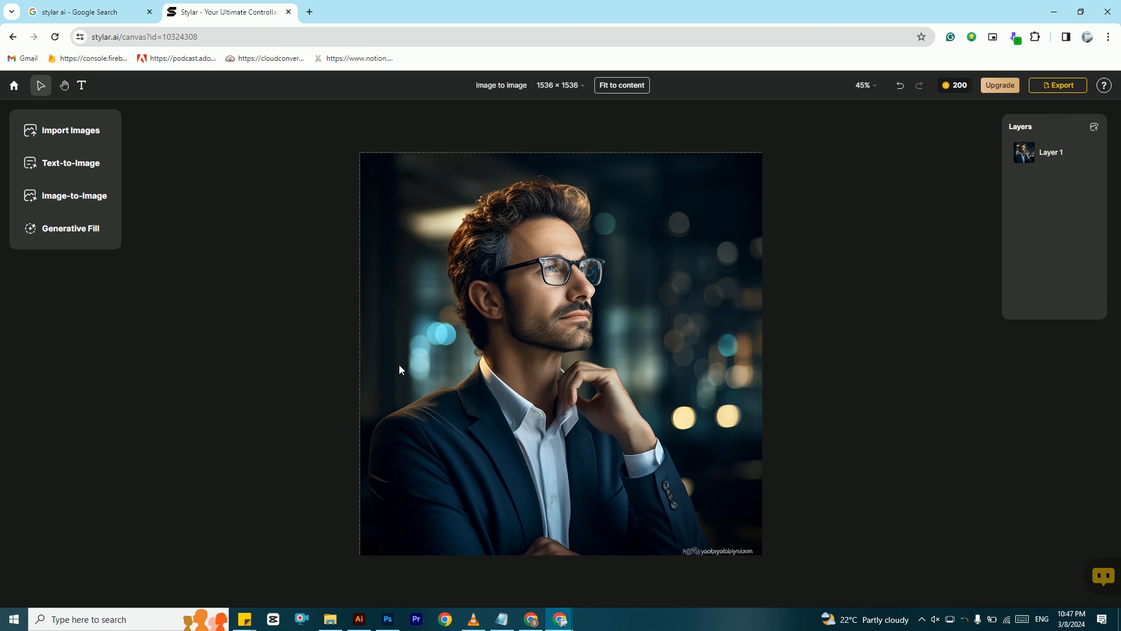
- Set up Image-to-Image for the portrait layer with the Realistic style and an automatically generated prompt
click(581, 277)
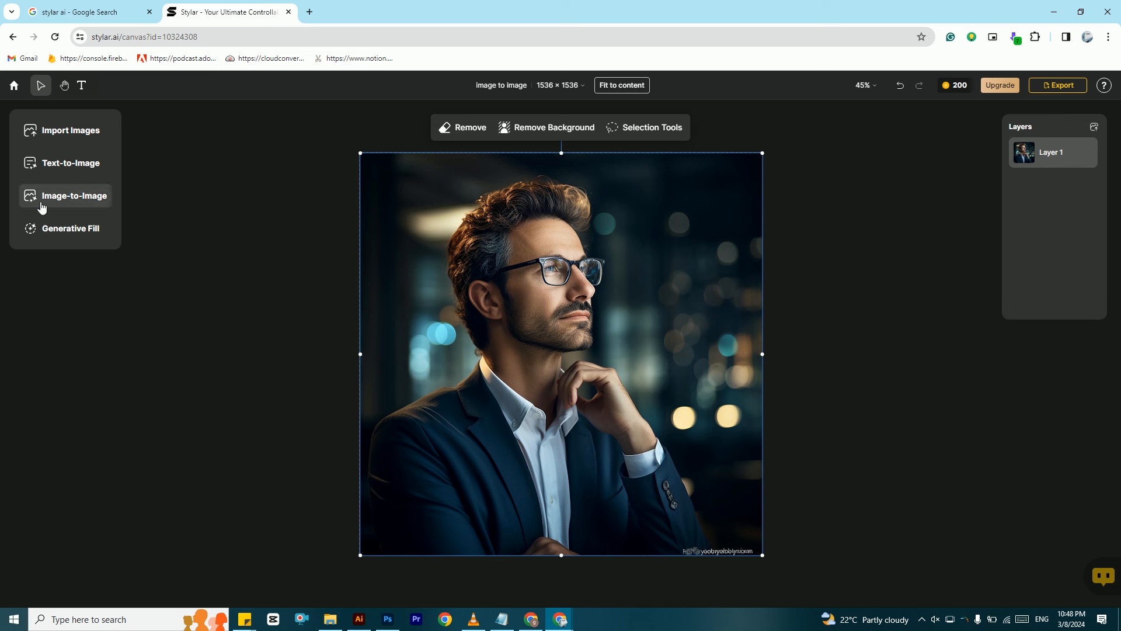
click(93, 202)
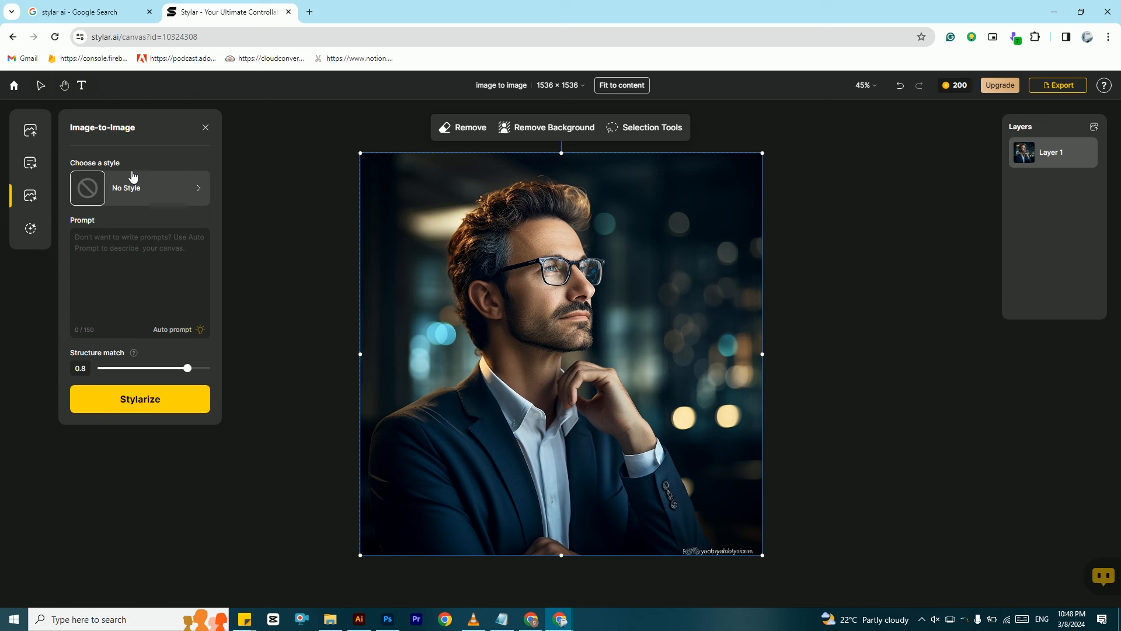
click(136, 189)
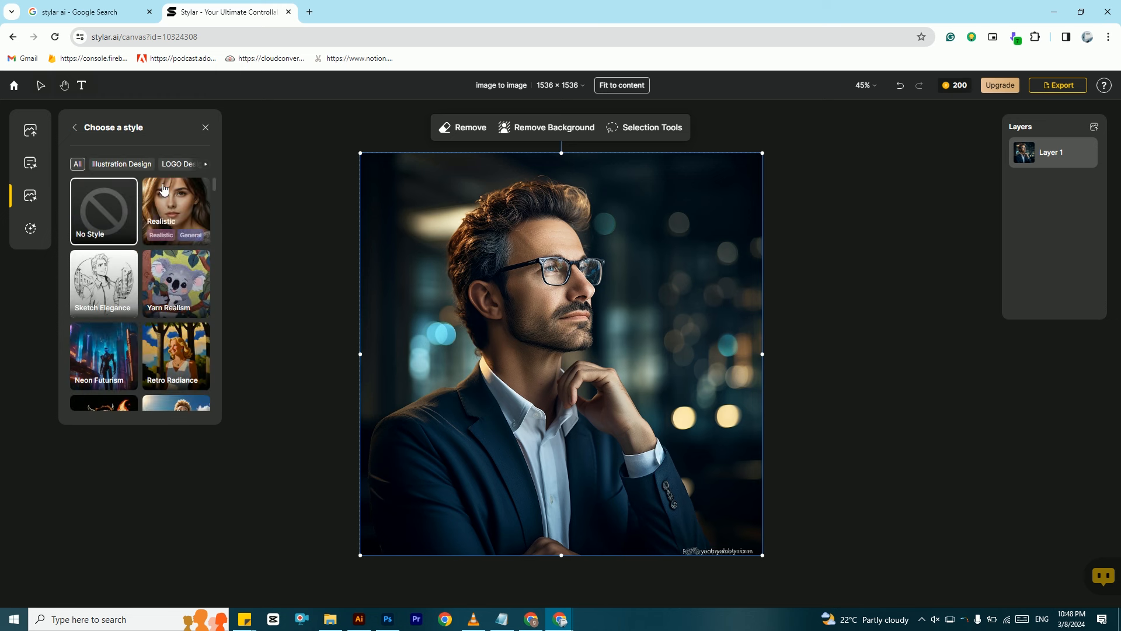
mouse_move(213, 183)
mouse_down()
mouse_move(226, 311)
mouse_move(223, 177)
mouse_up()
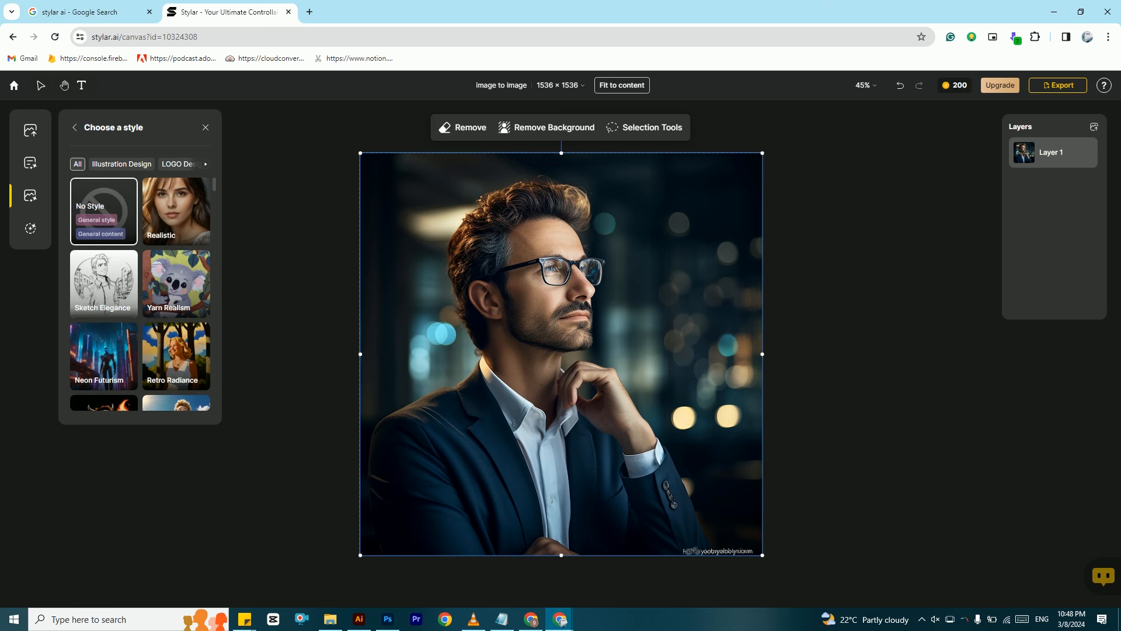
click(177, 204)
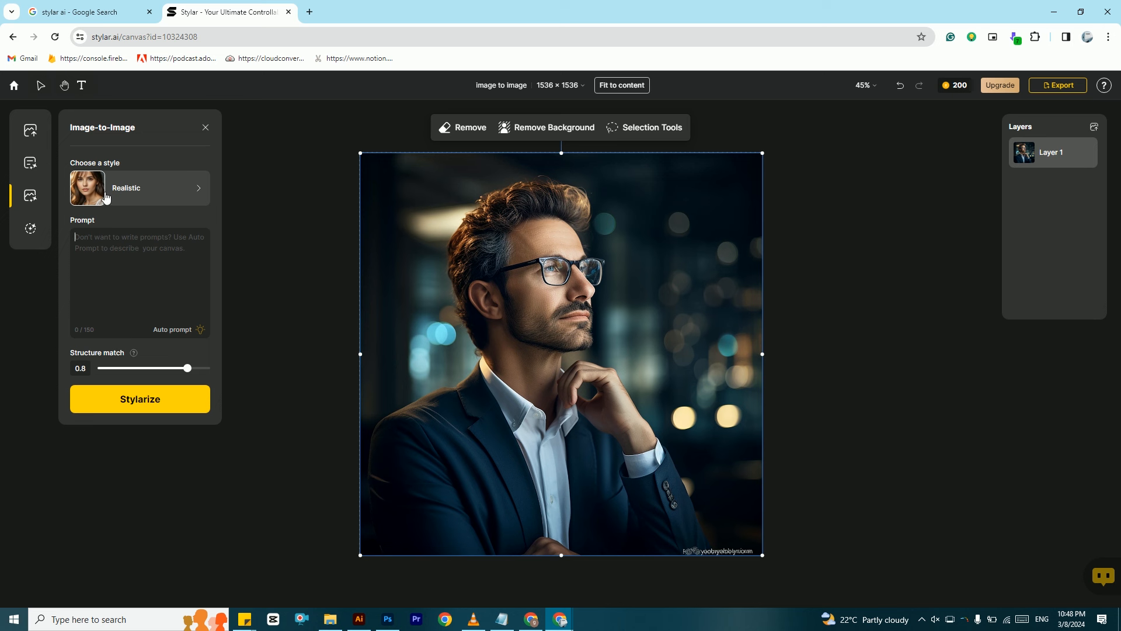
click(198, 331)
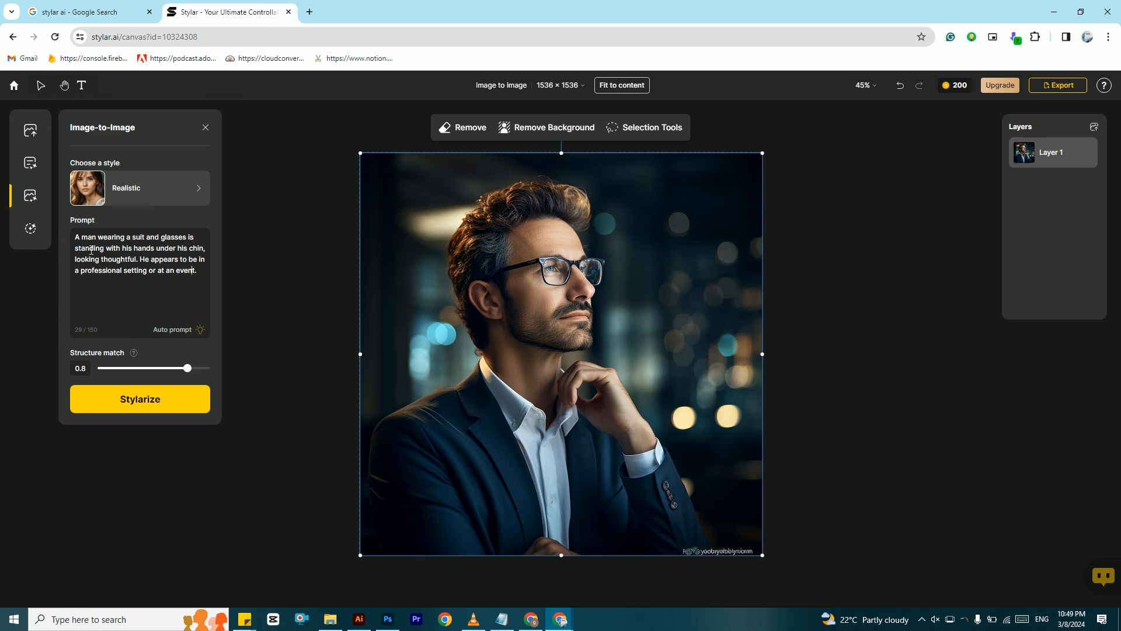
click(205, 278)
- Set the structure match to 1 and stylarize the portrait
click(197, 369)
drag(197, 372, 217, 372)
click(155, 404)
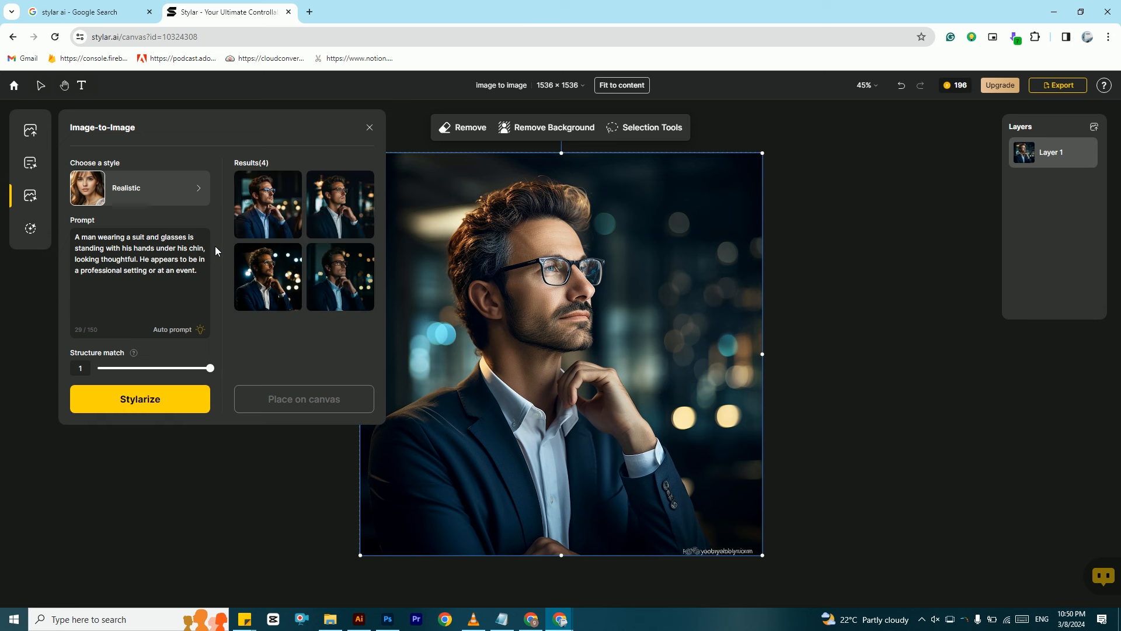
- Preview the generated portraits and create variations of the third one, with the bright white lights in the background
mouse_move(263, 204)
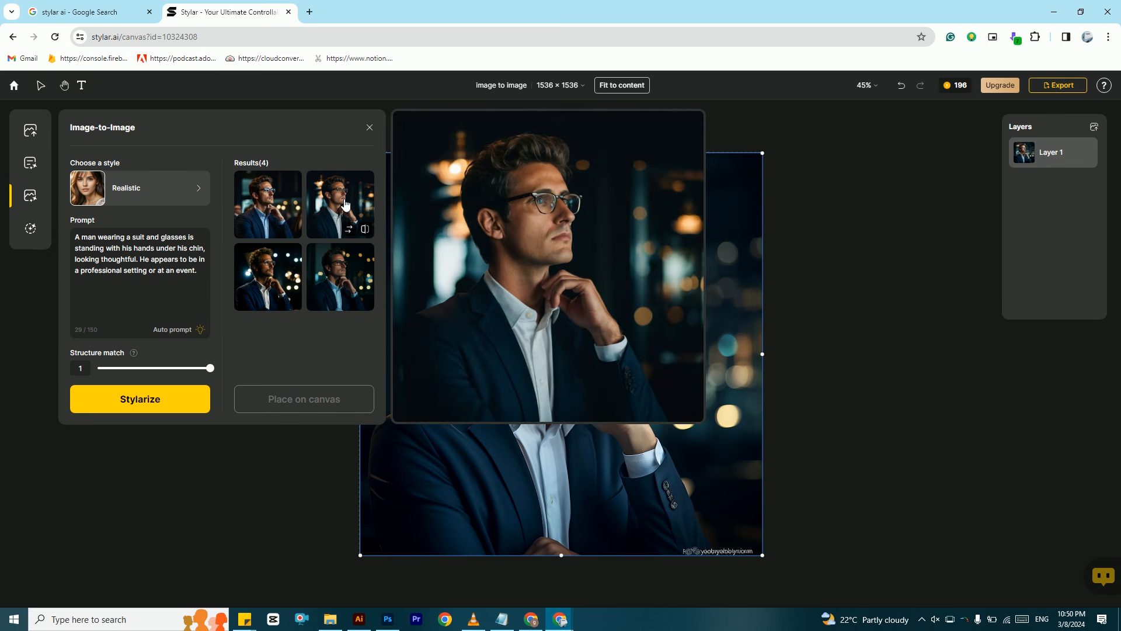
mouse_move(342, 263)
mouse_move(284, 264)
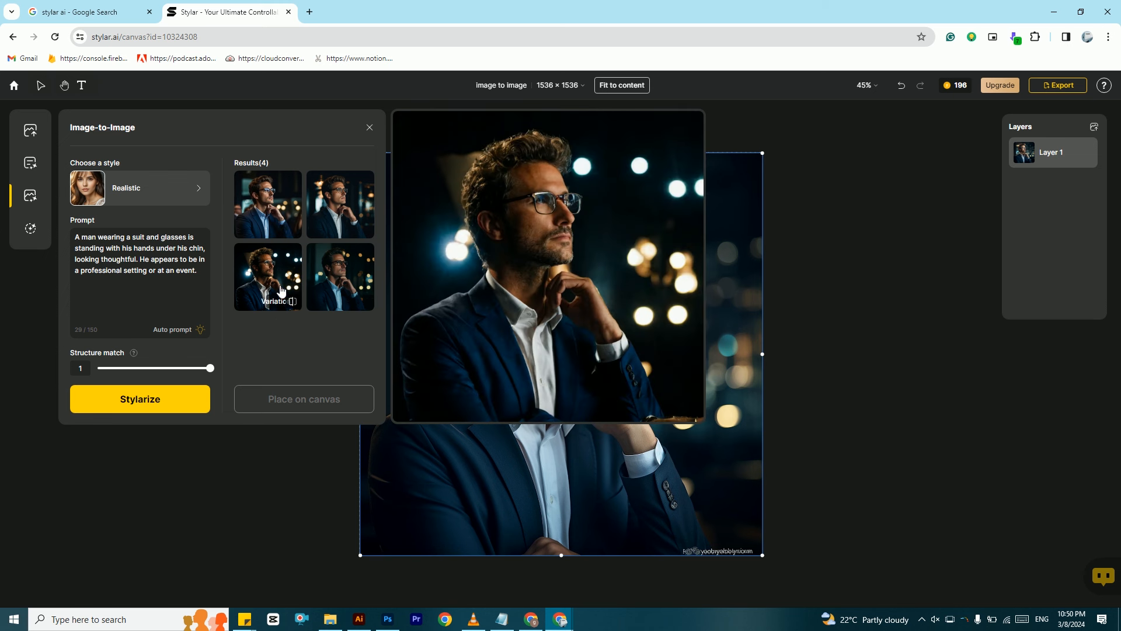
mouse_move(270, 226)
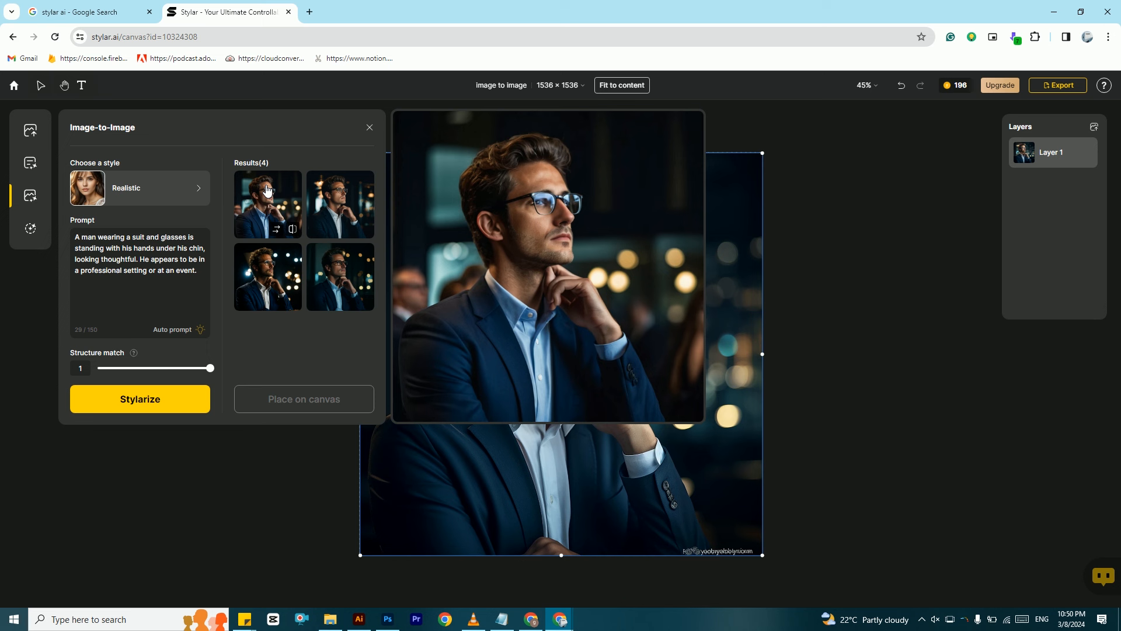
mouse_move(334, 203)
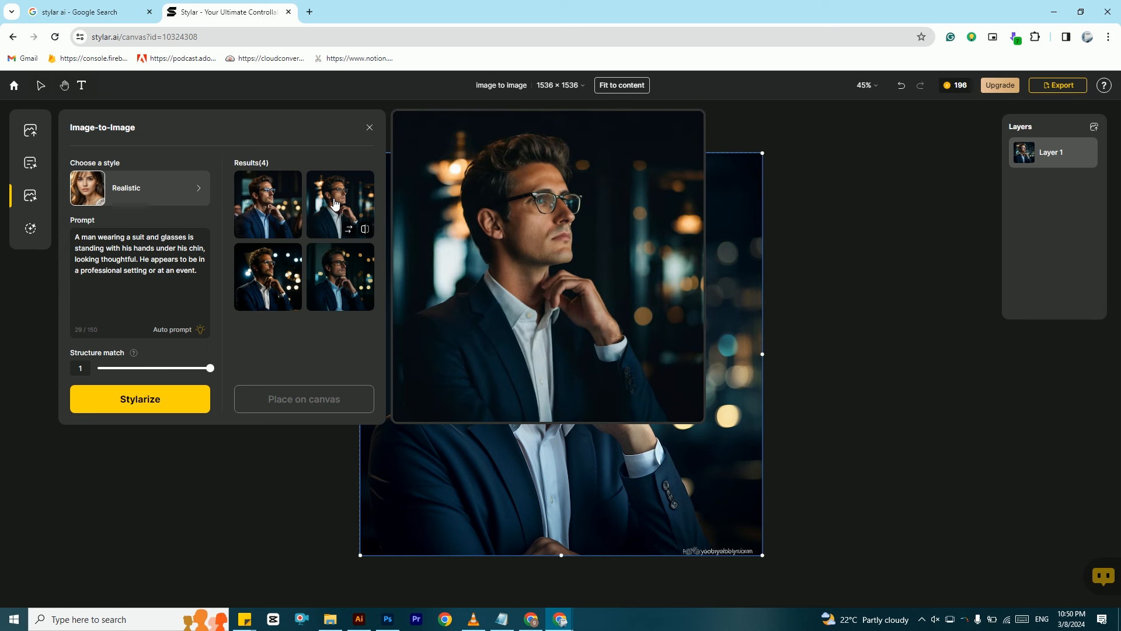
mouse_move(342, 296)
click(267, 269)
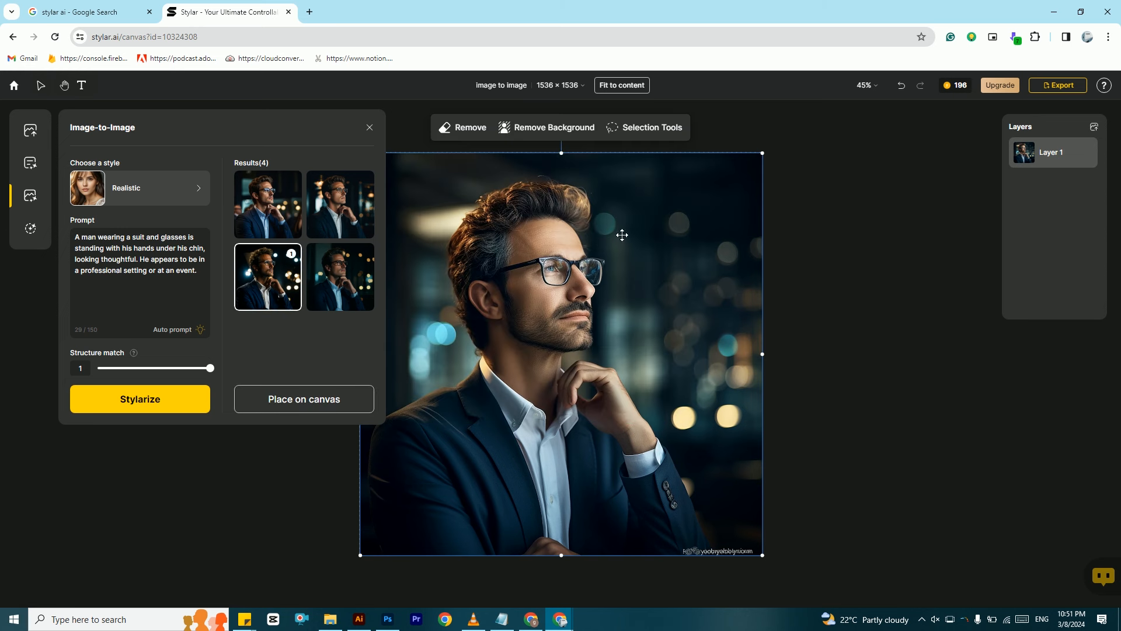
mouse_move(286, 272)
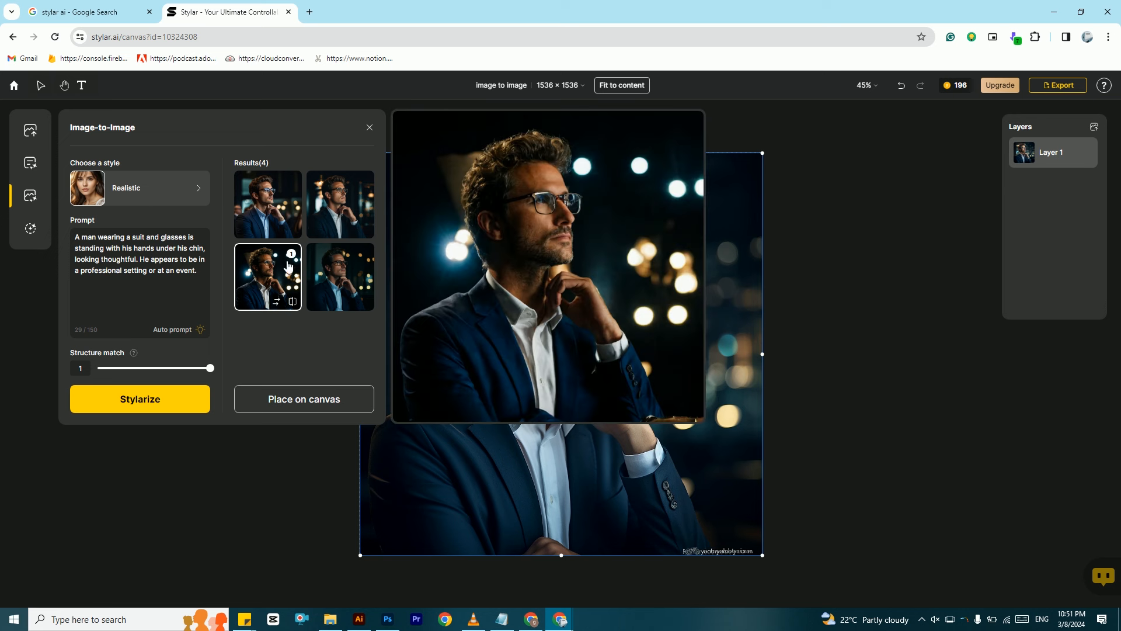
click(276, 301)
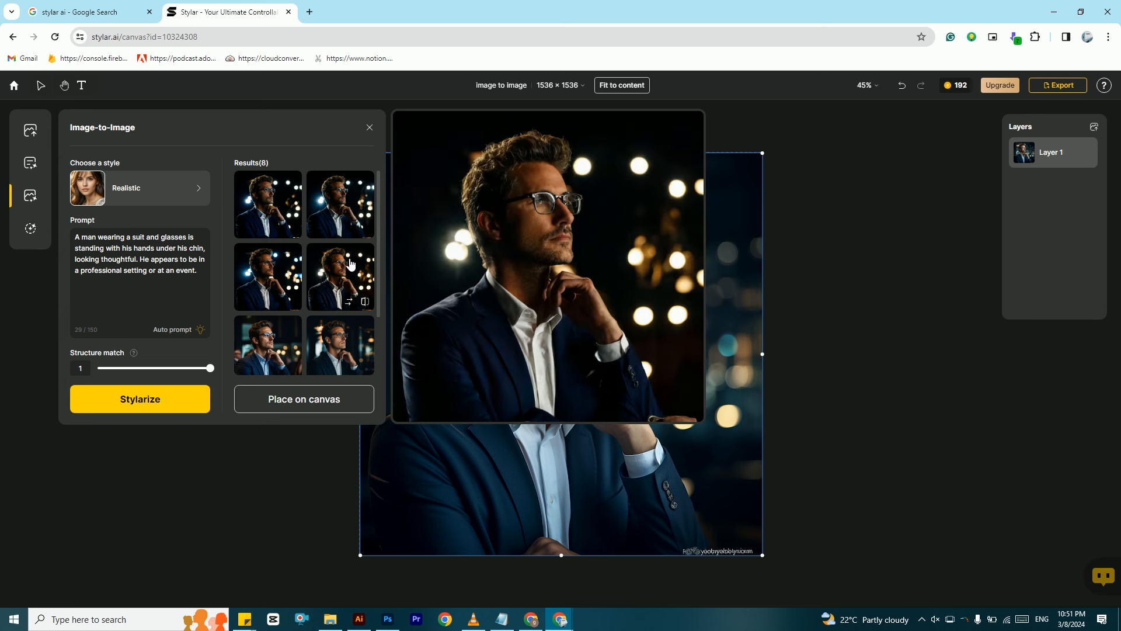
- Place only the result with the light blue shirt and people in the background on the canvas
mouse_move(342, 266)
drag(378, 249, 380, 271)
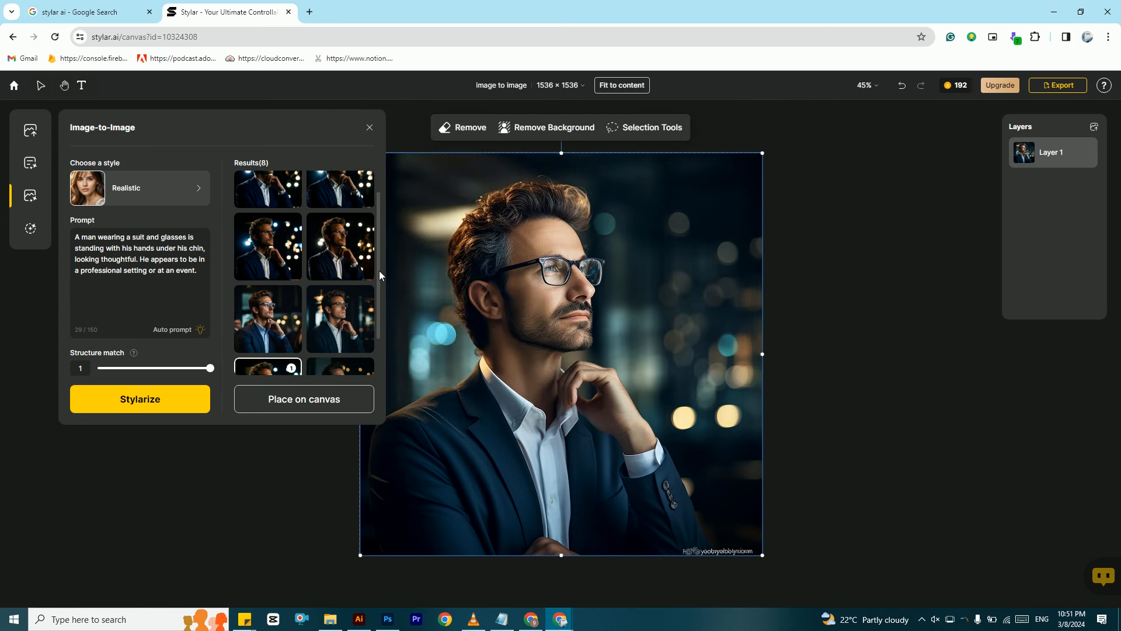
mouse_move(293, 201)
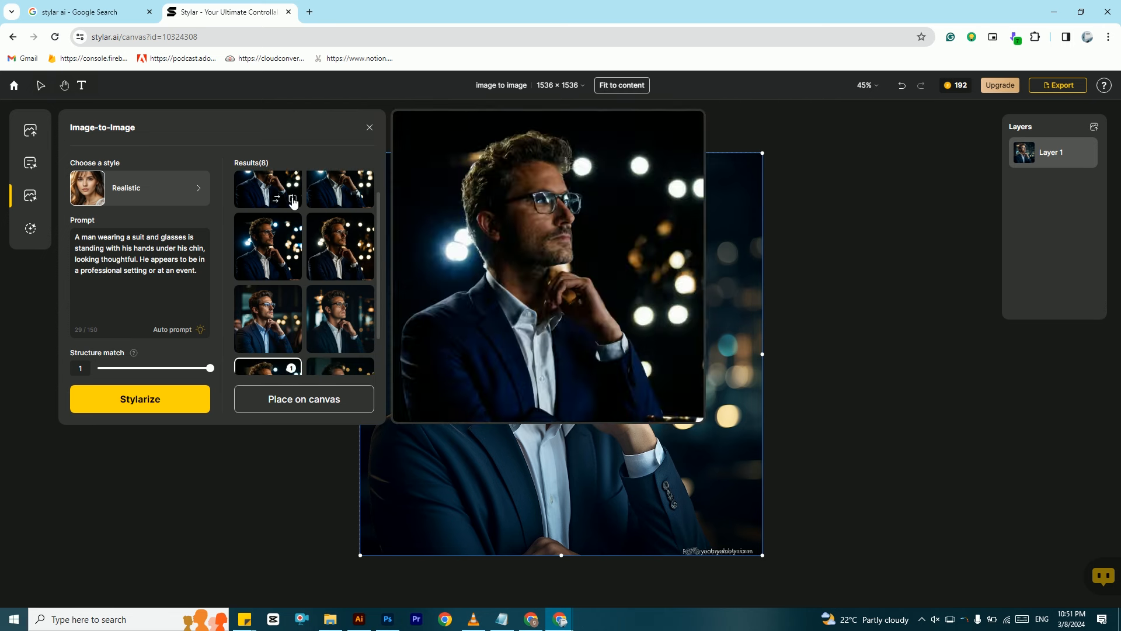
mouse_move(288, 314)
click(289, 315)
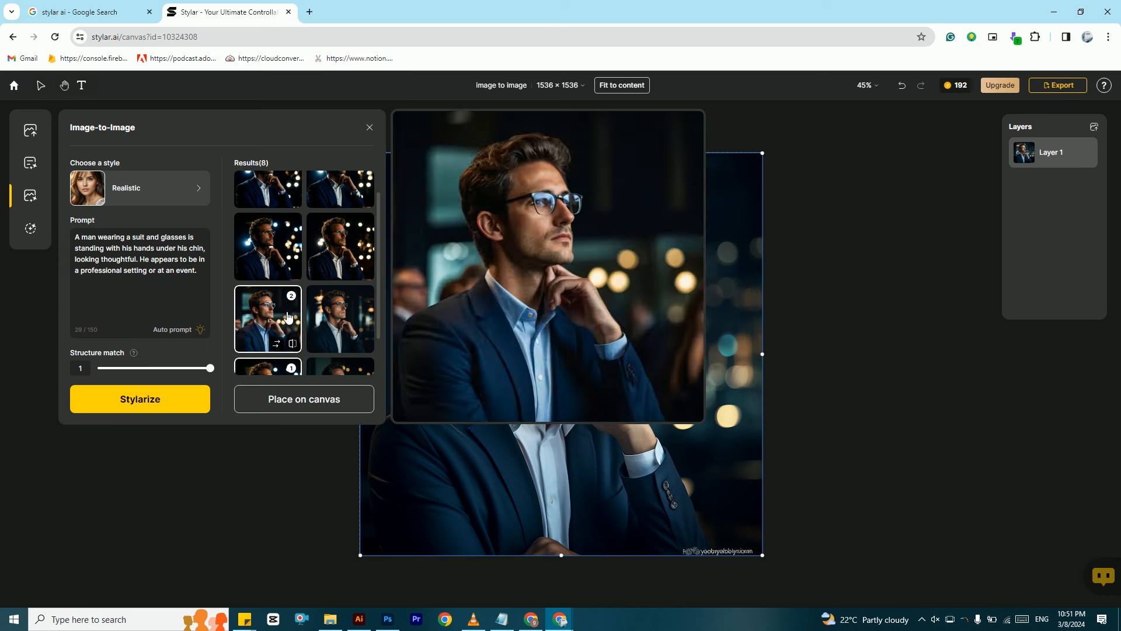
click(284, 367)
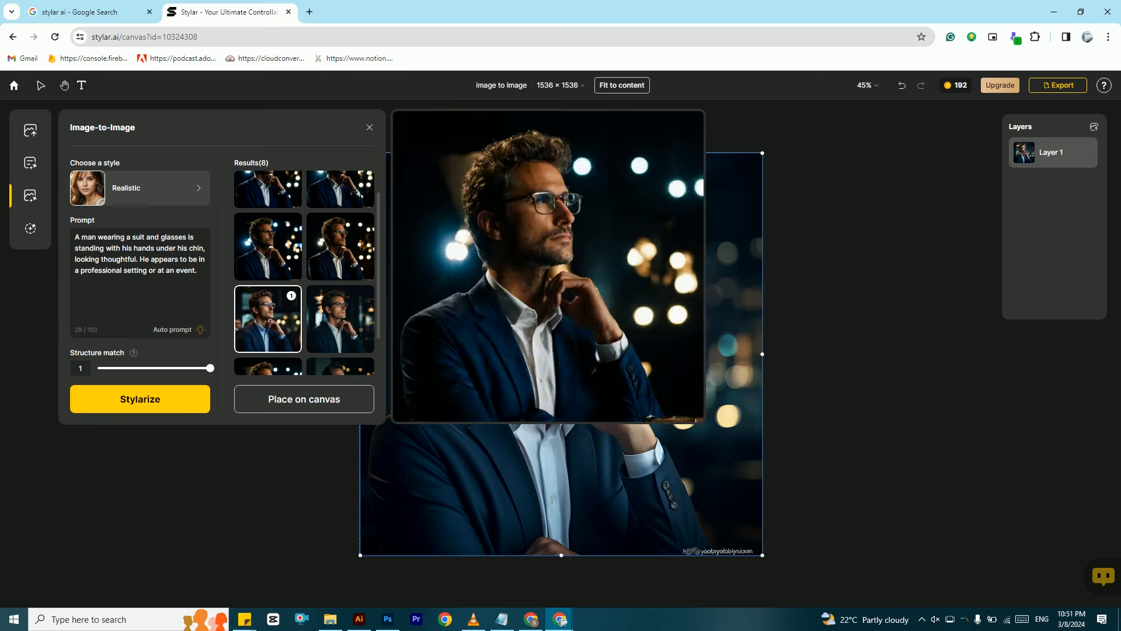
click(309, 399)
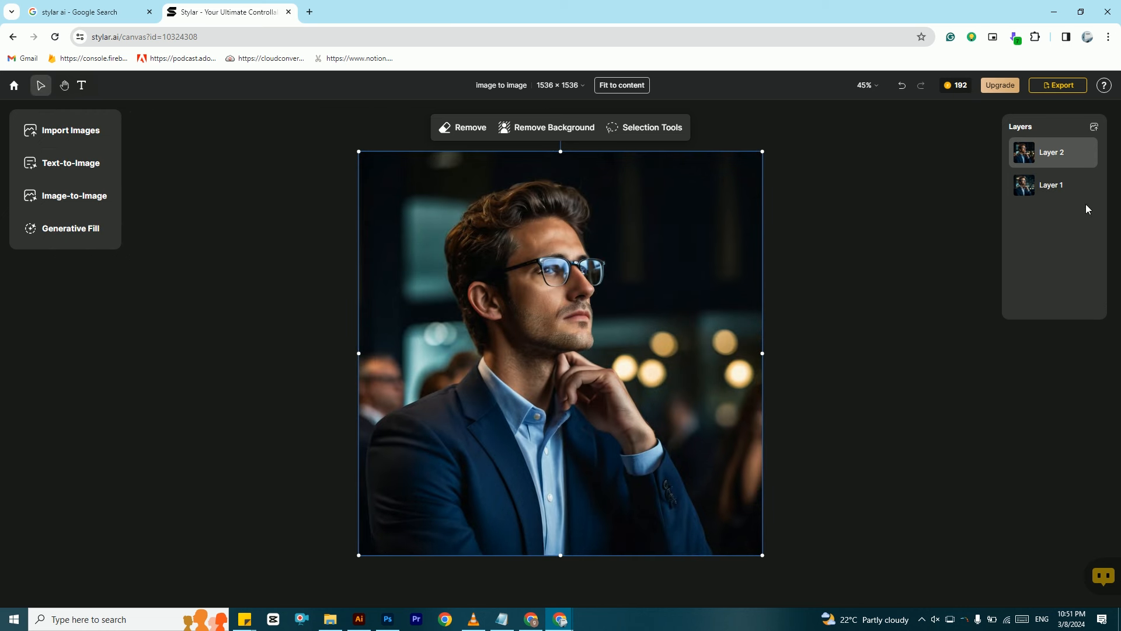
- Delete the original portrait layer, hiding the stylized layer above it for the deletion and showing it again
click(1058, 193)
click(1097, 154)
click(1089, 153)
right_click(546, 295)
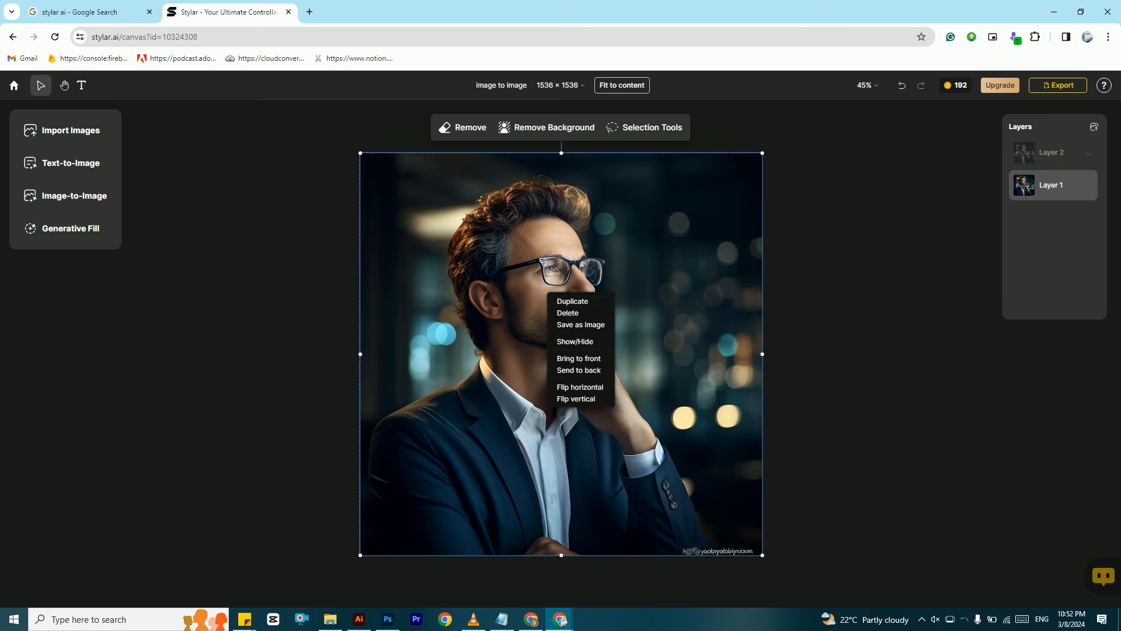
click(566, 313)
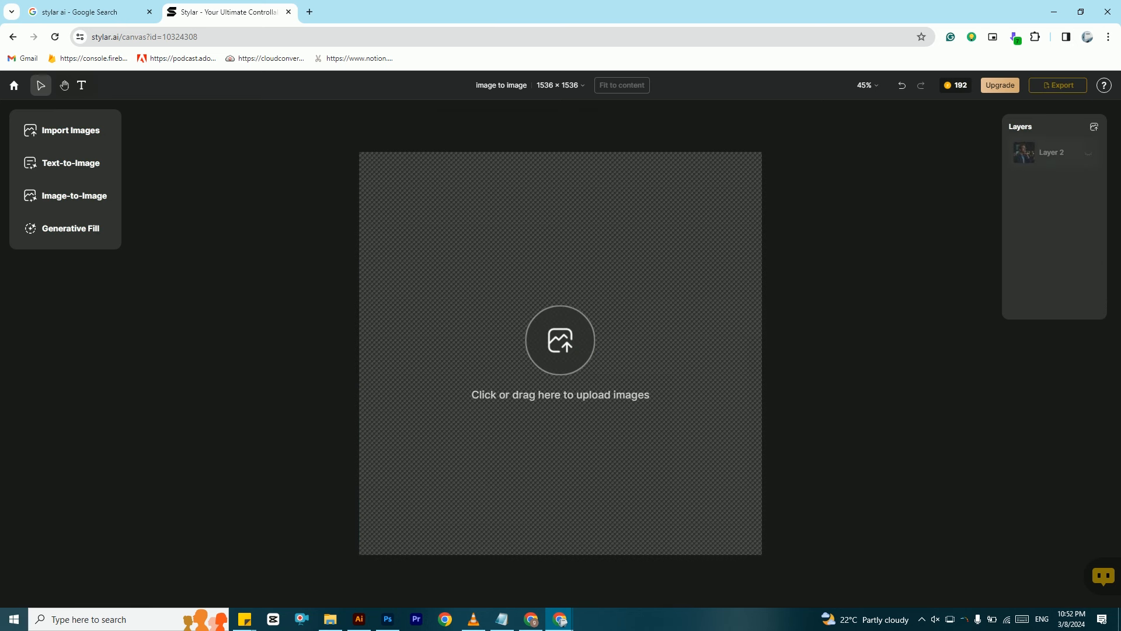
click(1090, 155)
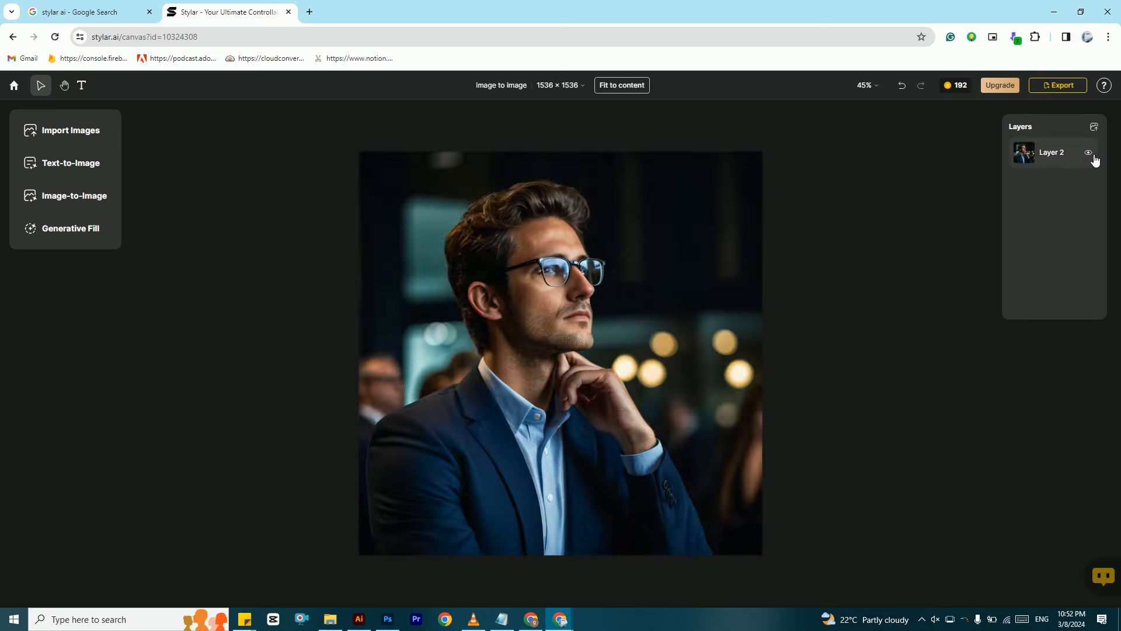
- Select the stylized portrait and generate Image-to-Image variations of the result with the light blue shirt
click(624, 357)
click(65, 204)
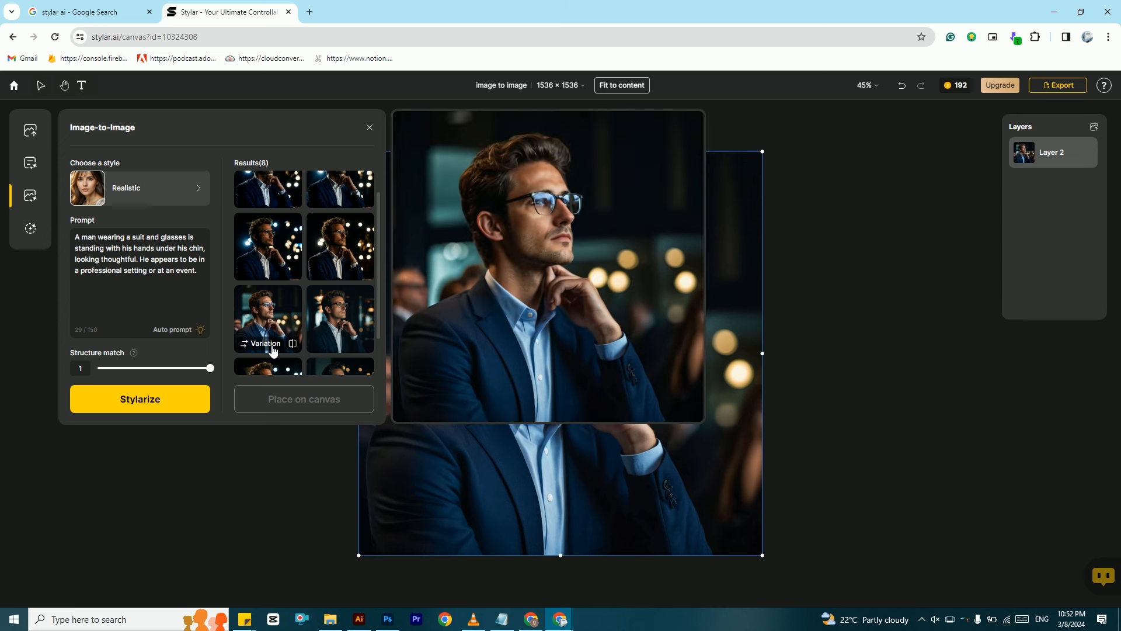
click(272, 348)
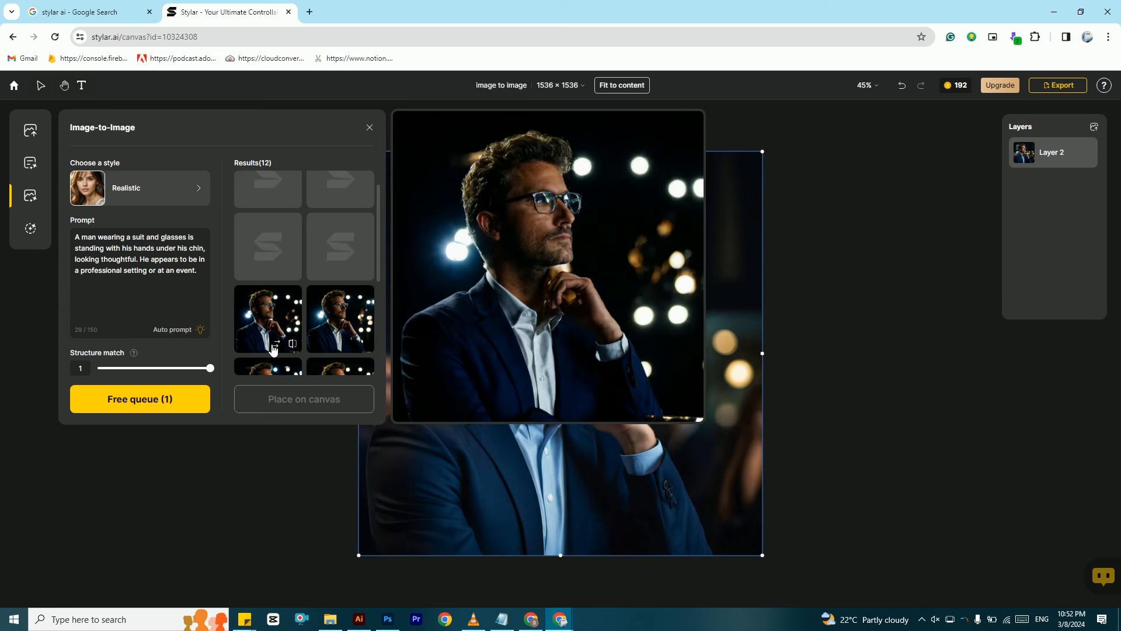
mouse_move(950, 92)
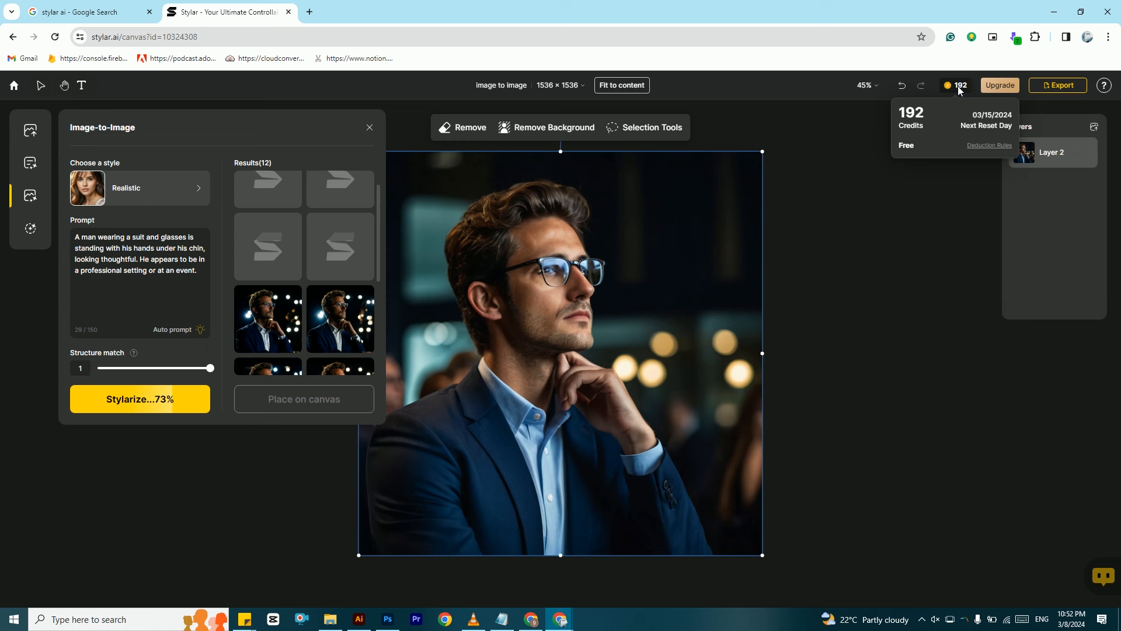
- Preview the new portrait variations and place the one with the blue-lit background and the woman in glasses on the canvas
mouse_move(367, 242)
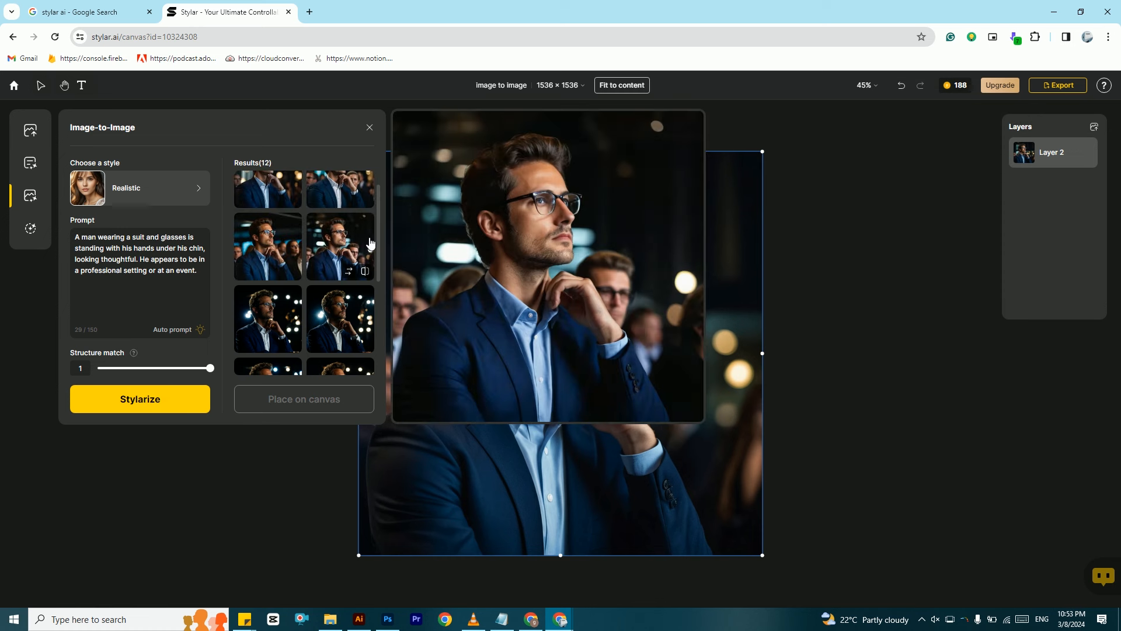
scroll(378, 241, up, 1)
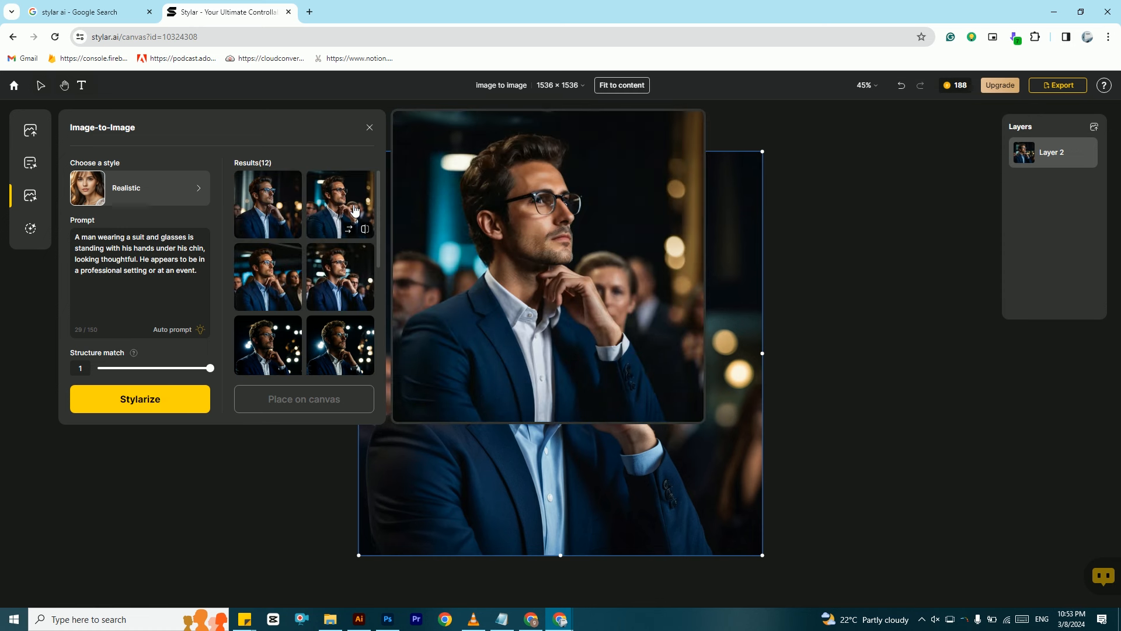
mouse_move(283, 203)
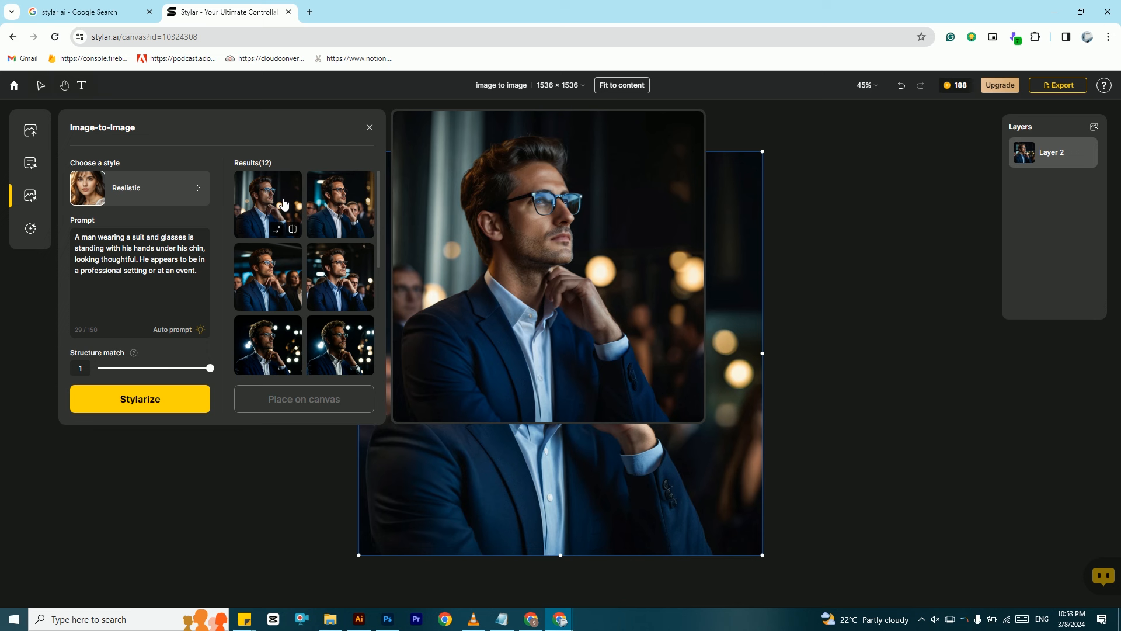
mouse_move(343, 269)
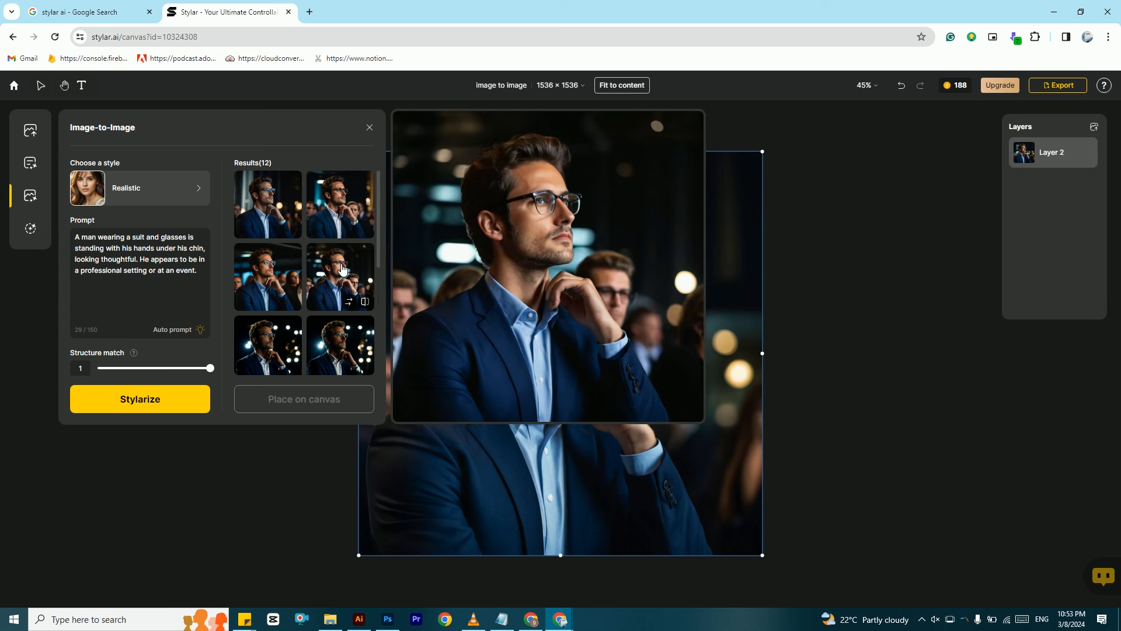
mouse_move(300, 276)
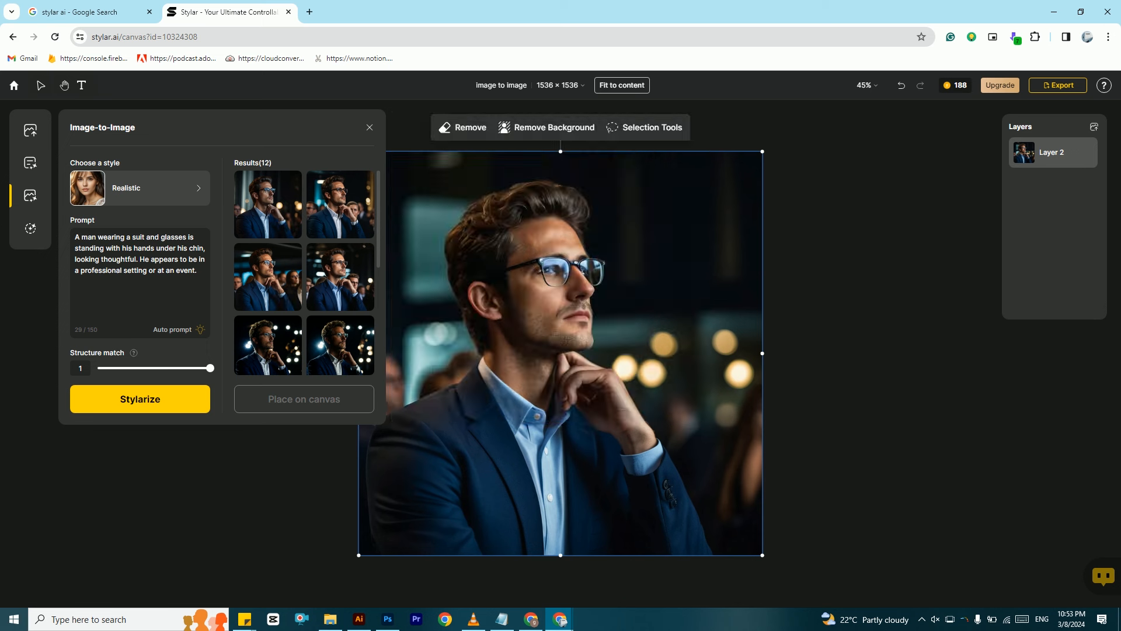
click(275, 273)
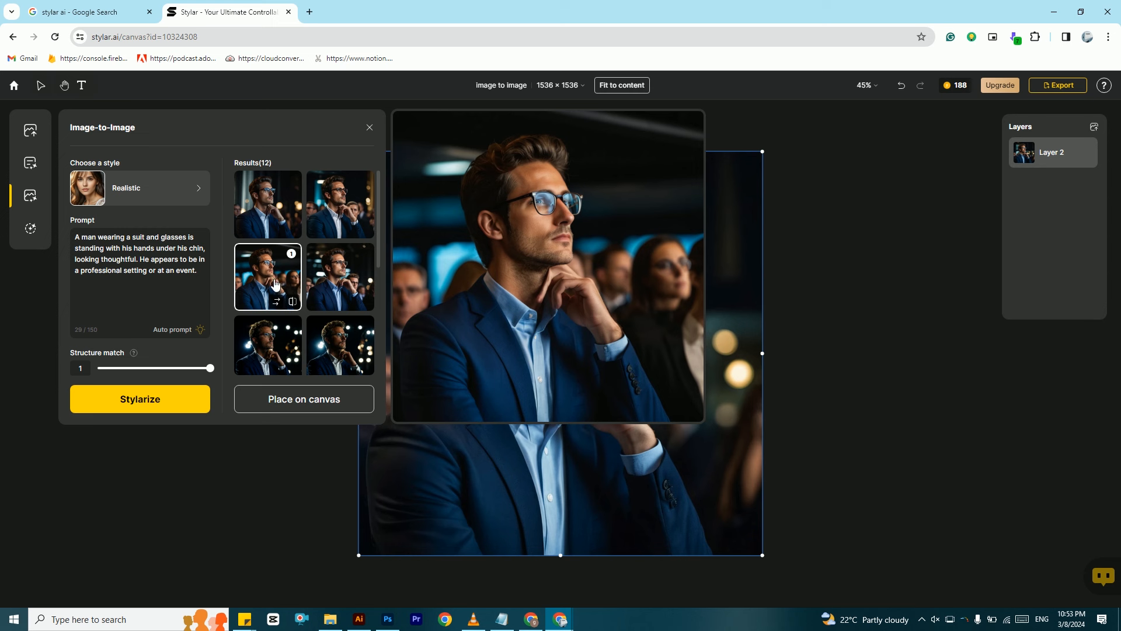
click(310, 401)
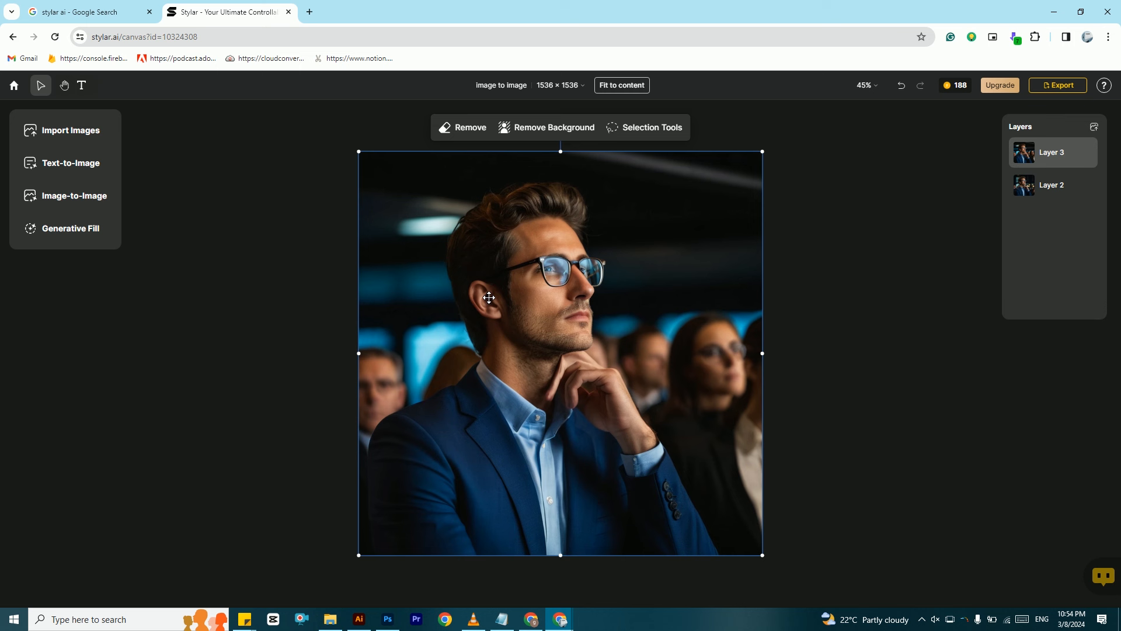
- Export the canvas as a JPG at Size × 1 (1536 × 1536) and download it
click(1058, 86)
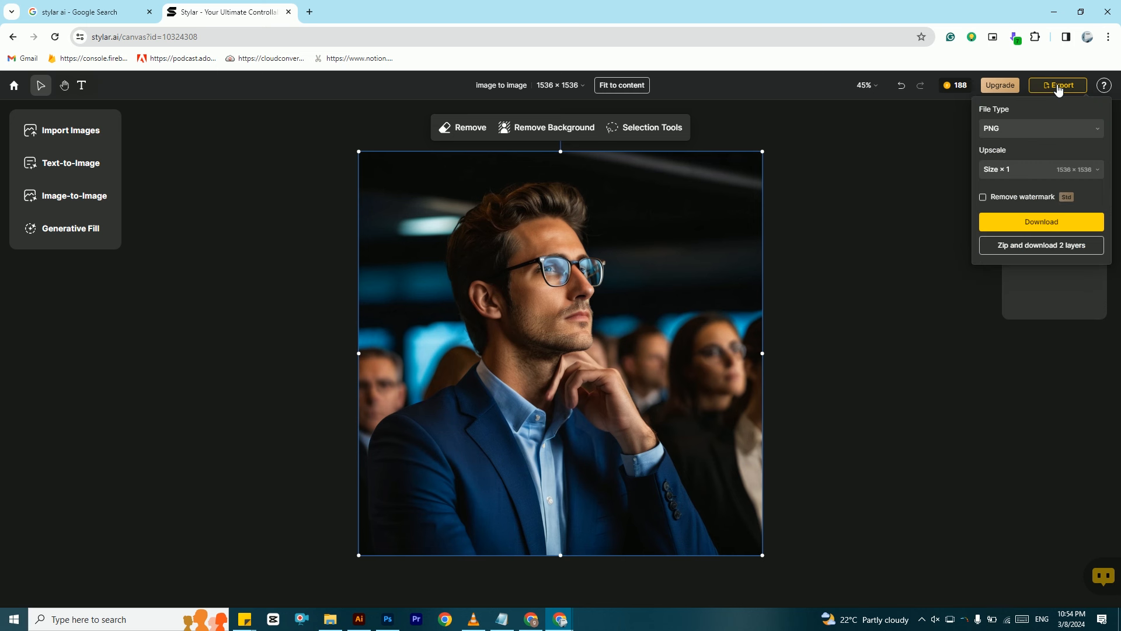
click(1007, 130)
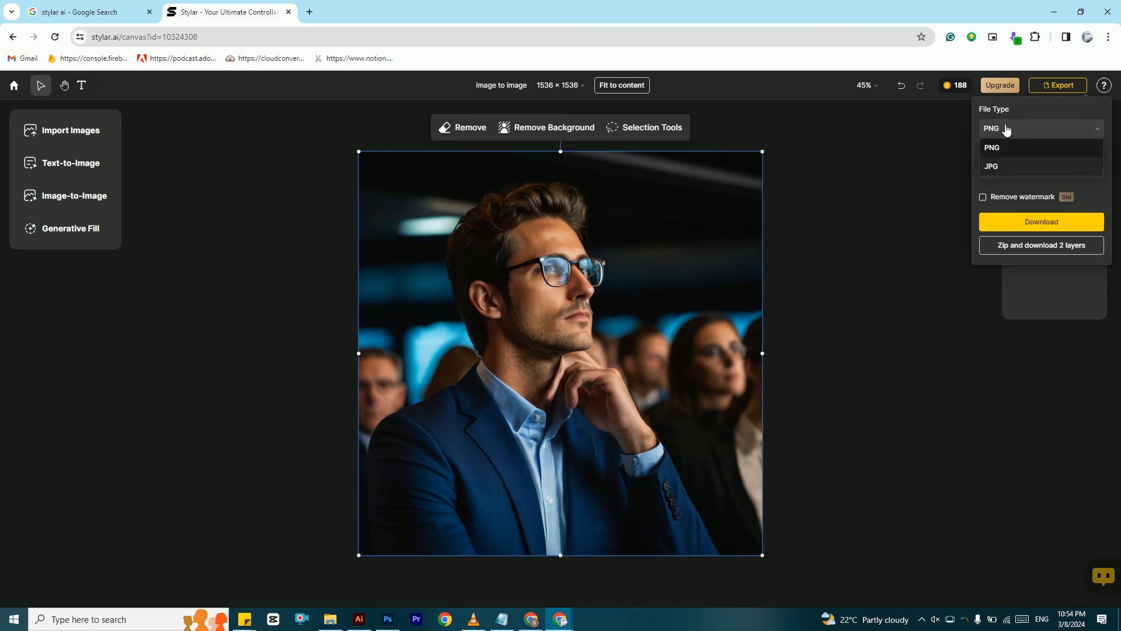
click(1015, 167)
click(1024, 168)
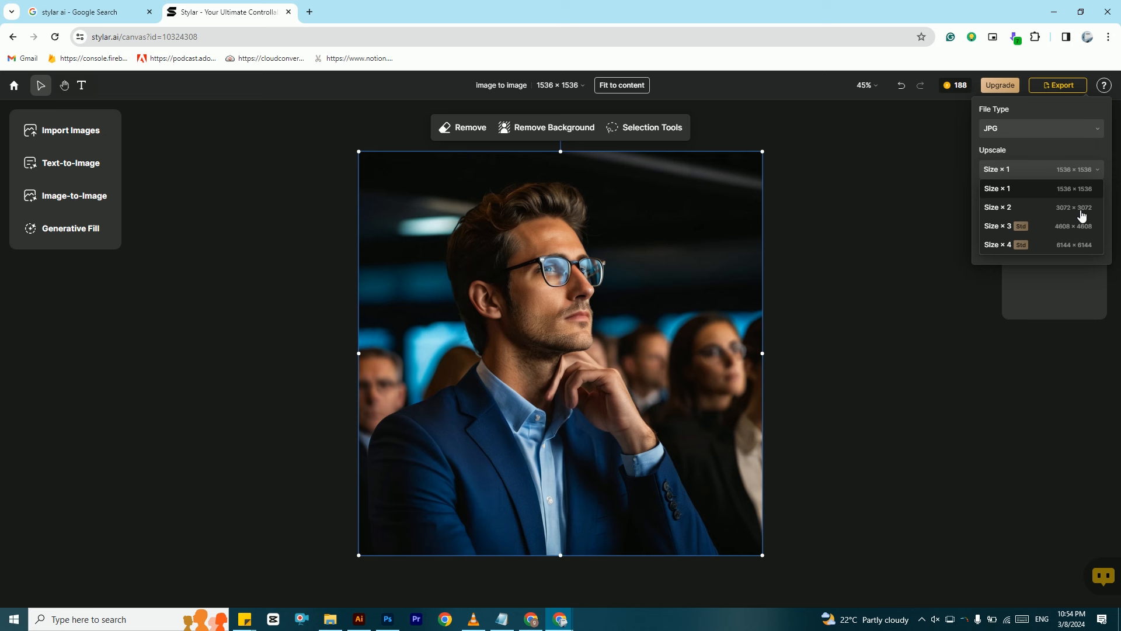
click(1023, 174)
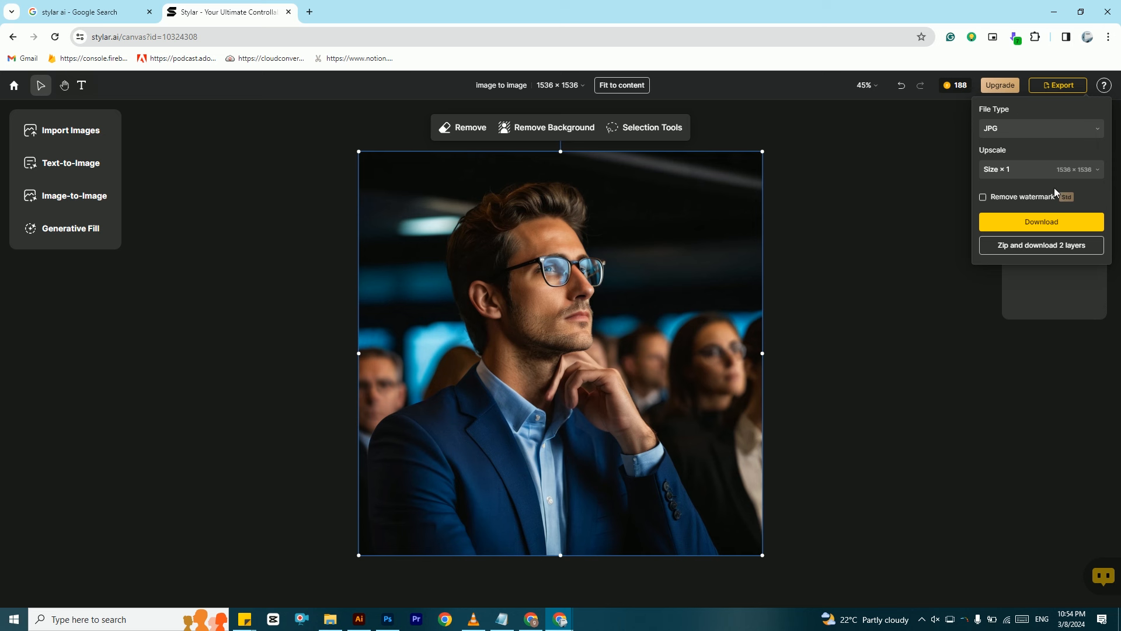
click(1032, 226)
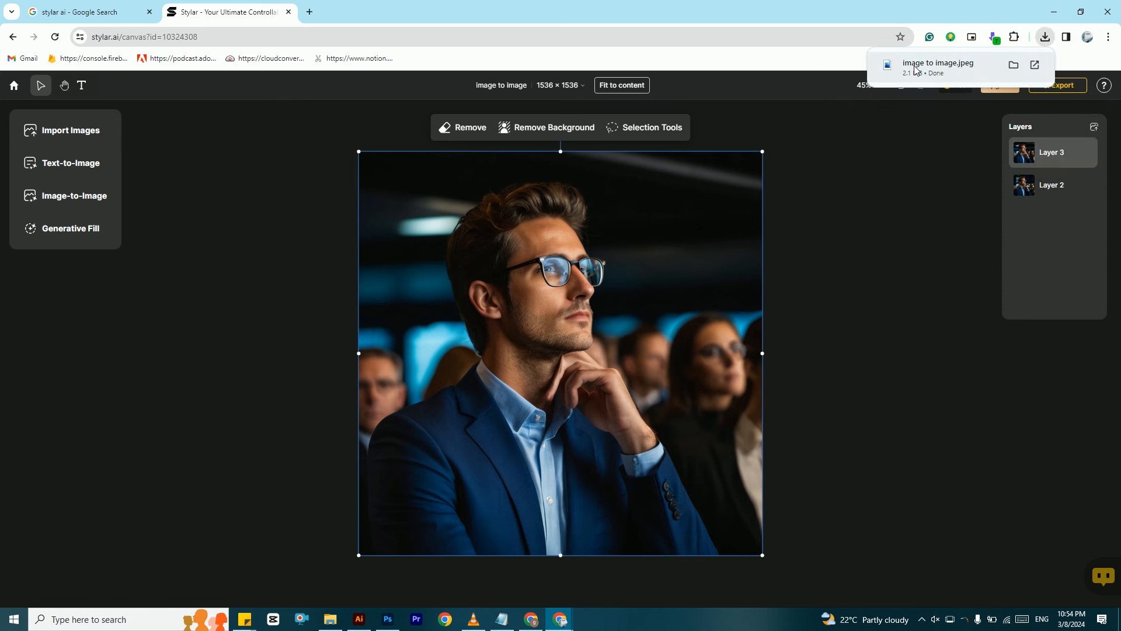
- Open the downloaded image to image.jpeg in the image viewer, inspect it at 100% zoom and at full view, and close the viewer
click(915, 70)
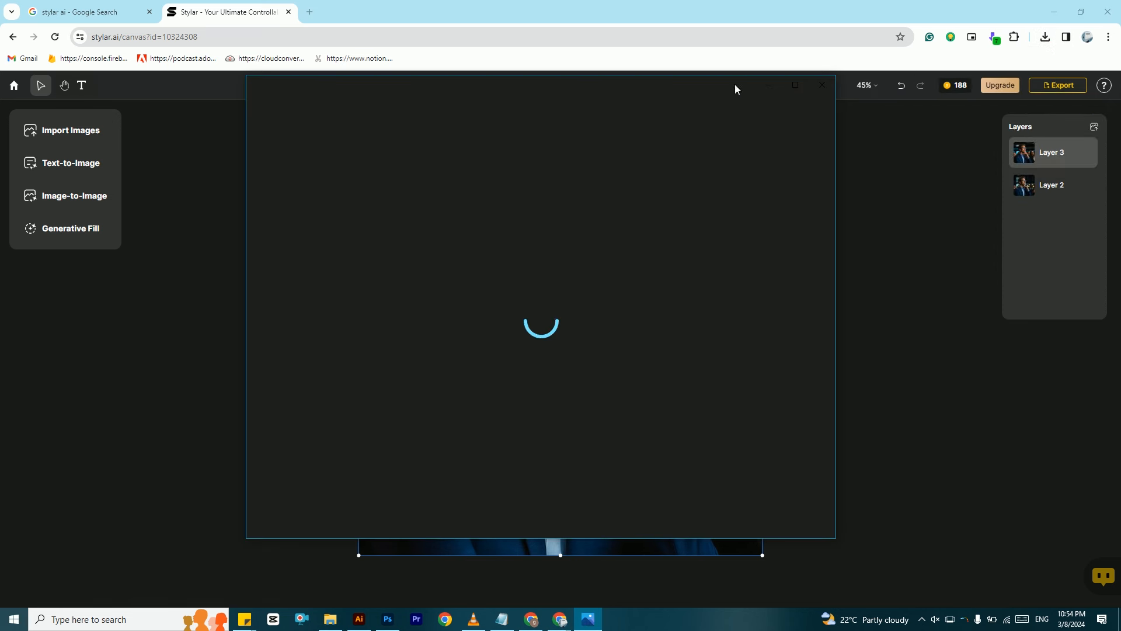
click(789, 86)
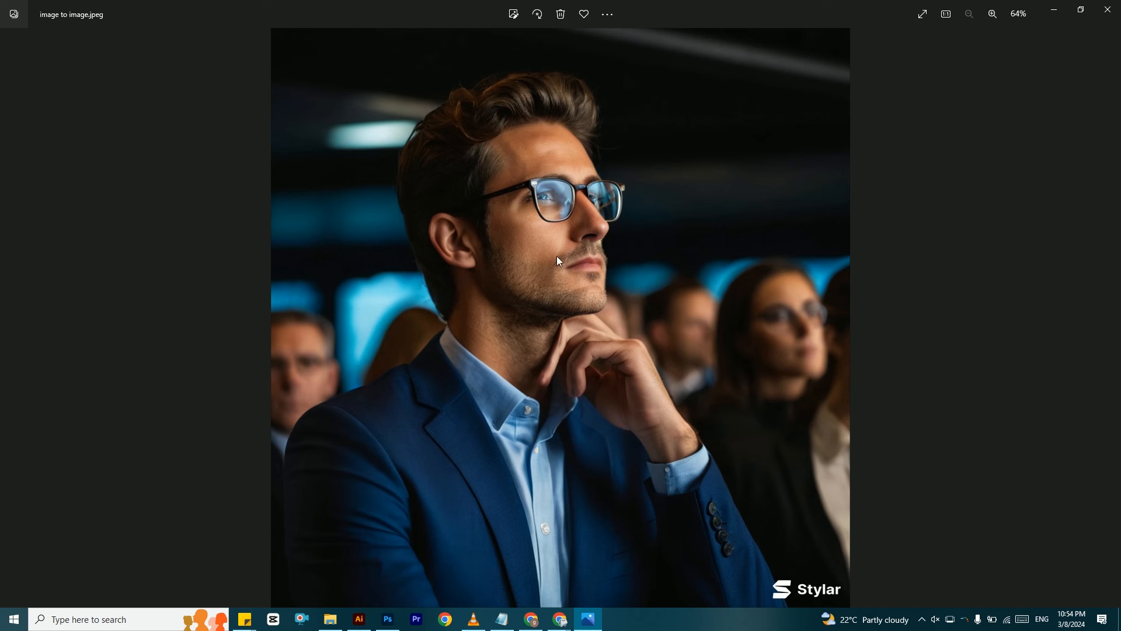
click(993, 13)
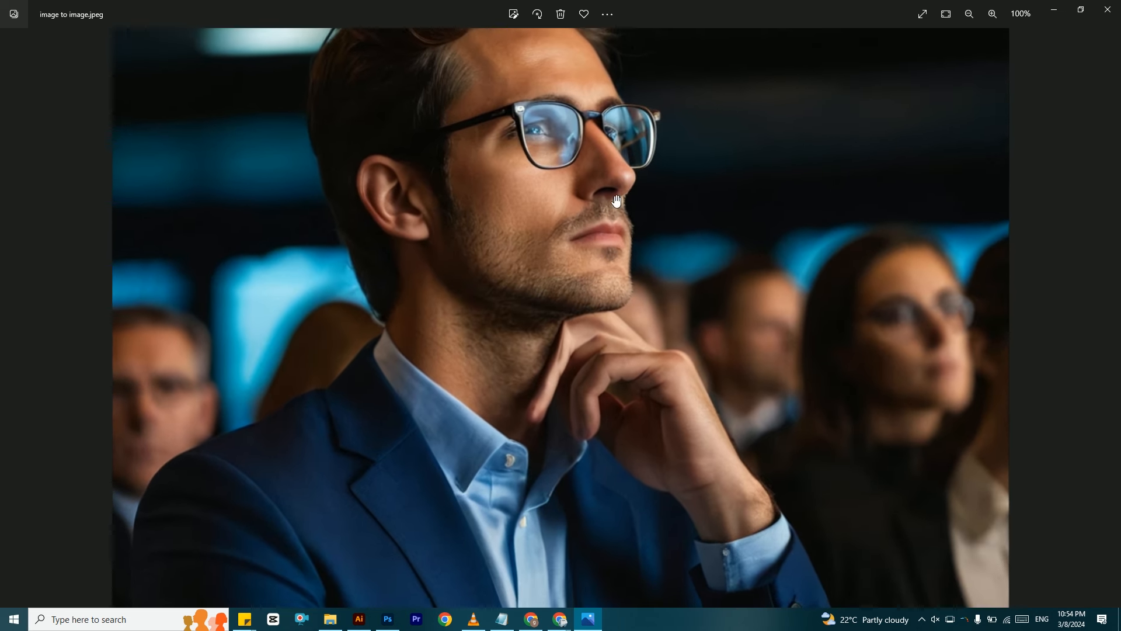
mouse_move(616, 200)
mouse_down()
mouse_move(603, 296)
mouse_move(626, 209)
mouse_up()
click(971, 14)
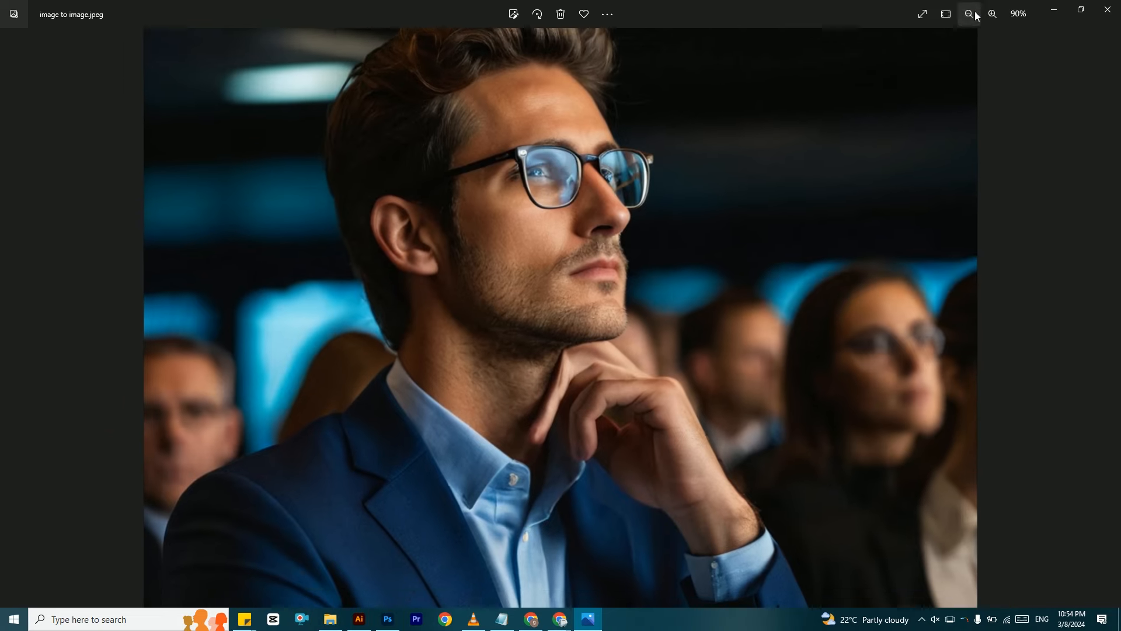
click(972, 14)
click(973, 15)
click(974, 16)
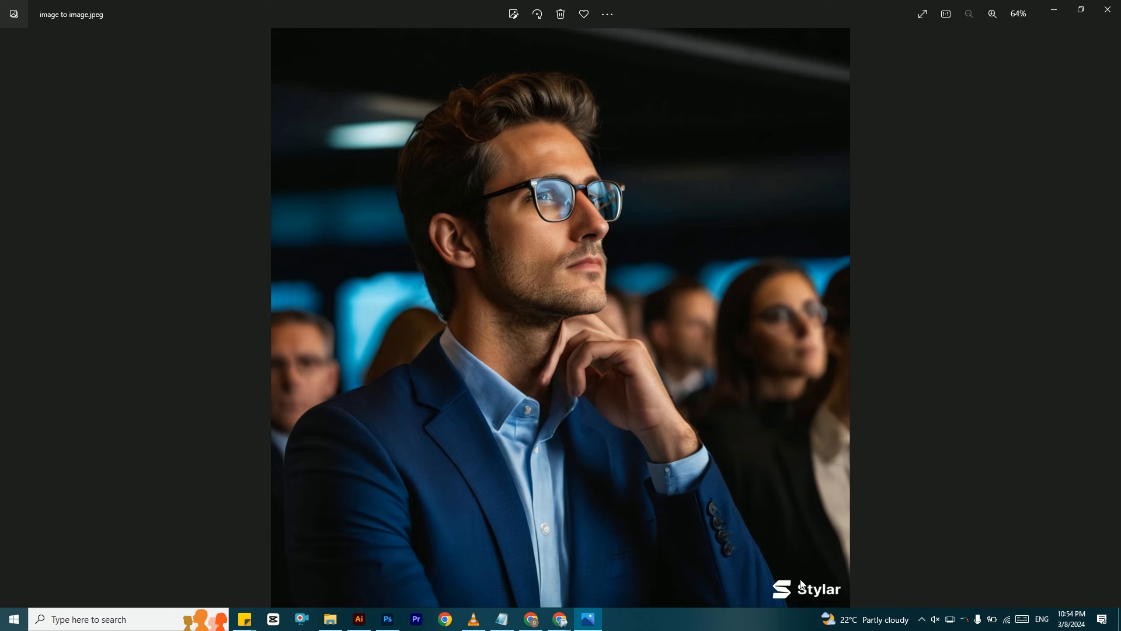
click(1085, 16)
click(822, 84)
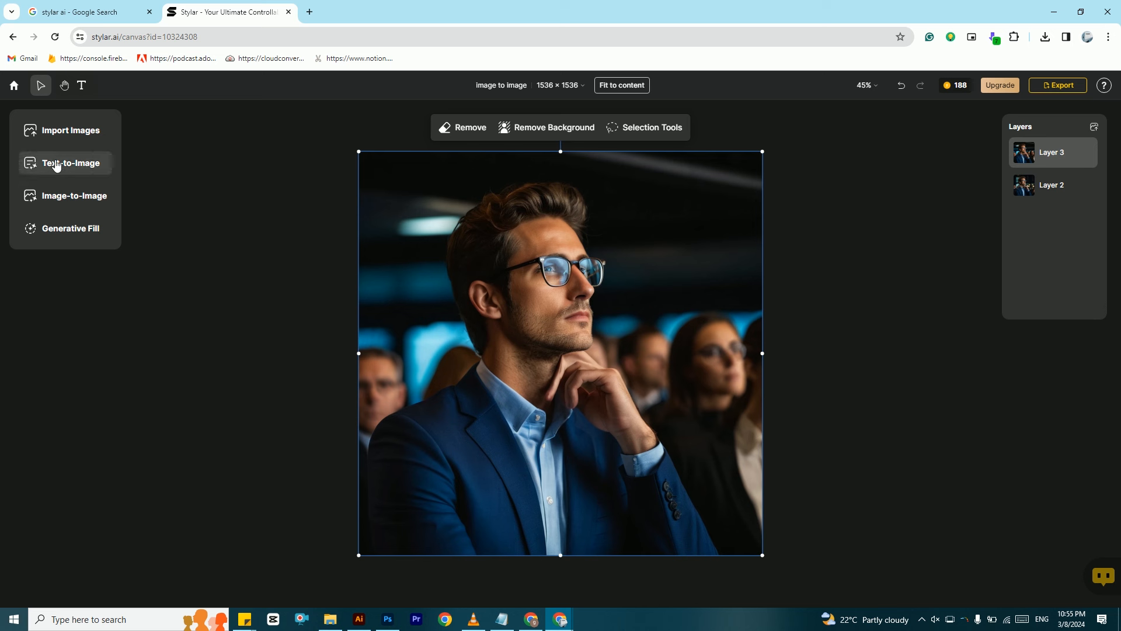
- Delete both portrait layers from the canvas
click(72, 197)
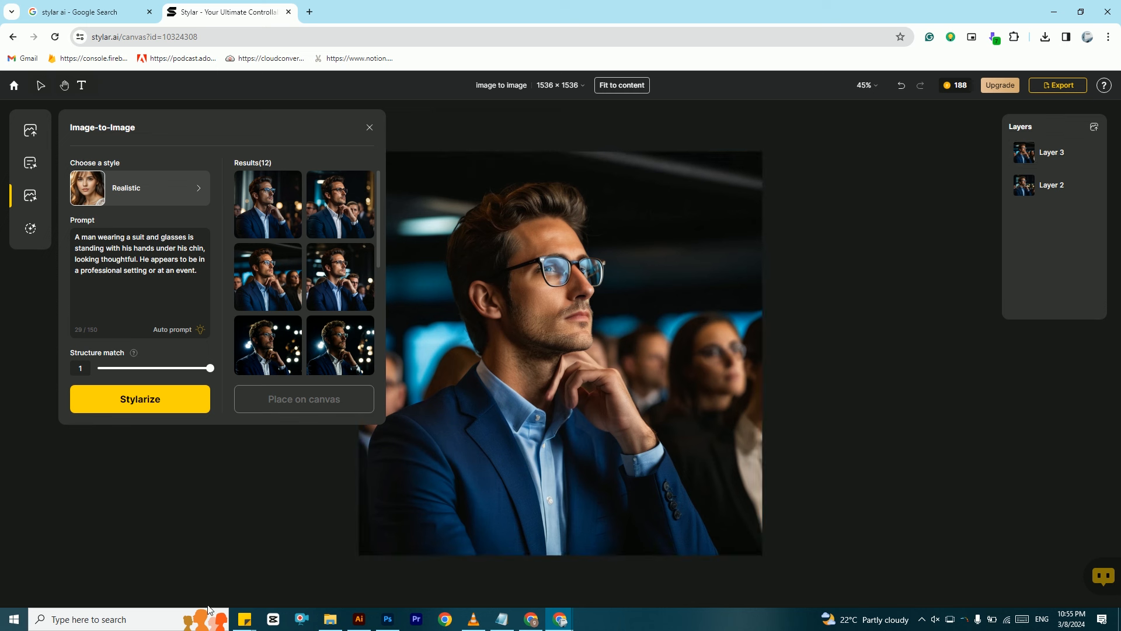
click(251, 475)
click(594, 316)
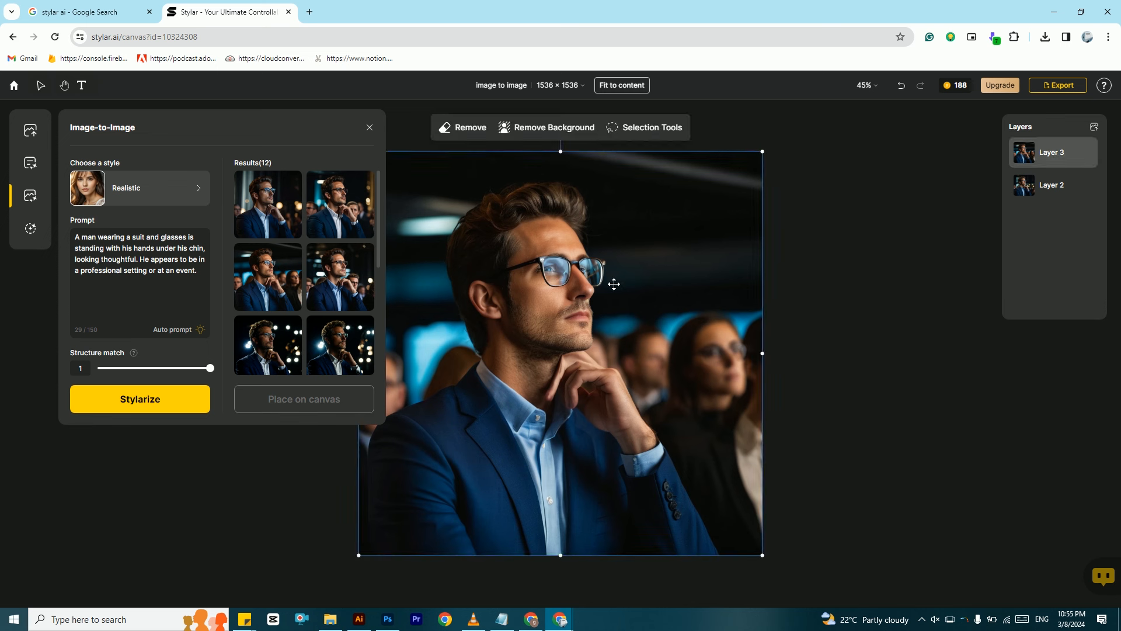
right_click(670, 235)
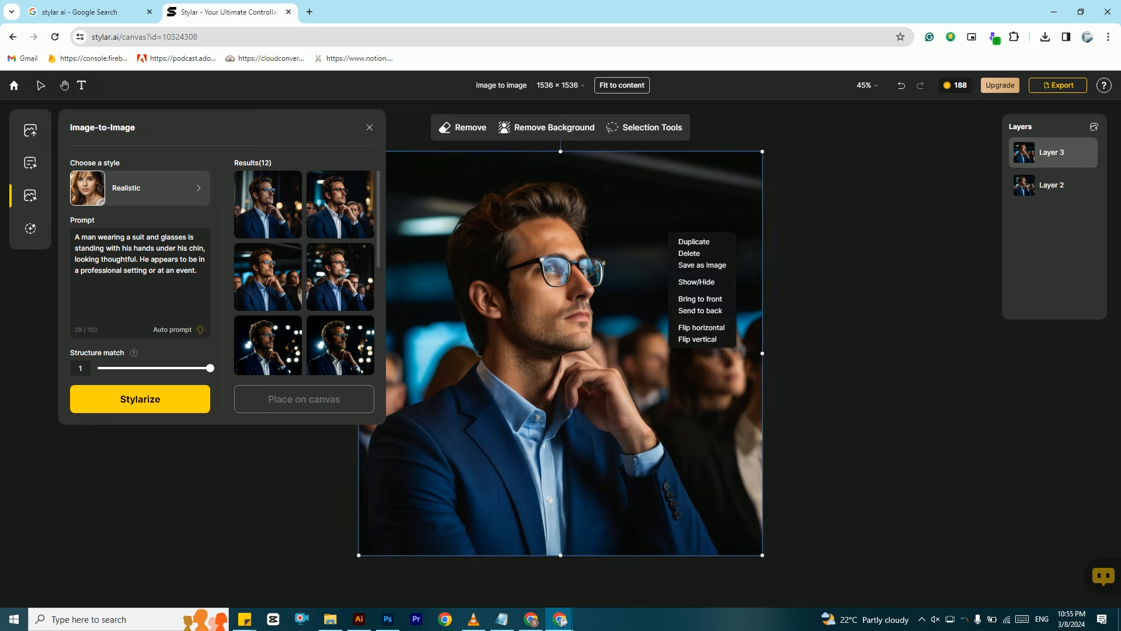
click(691, 254)
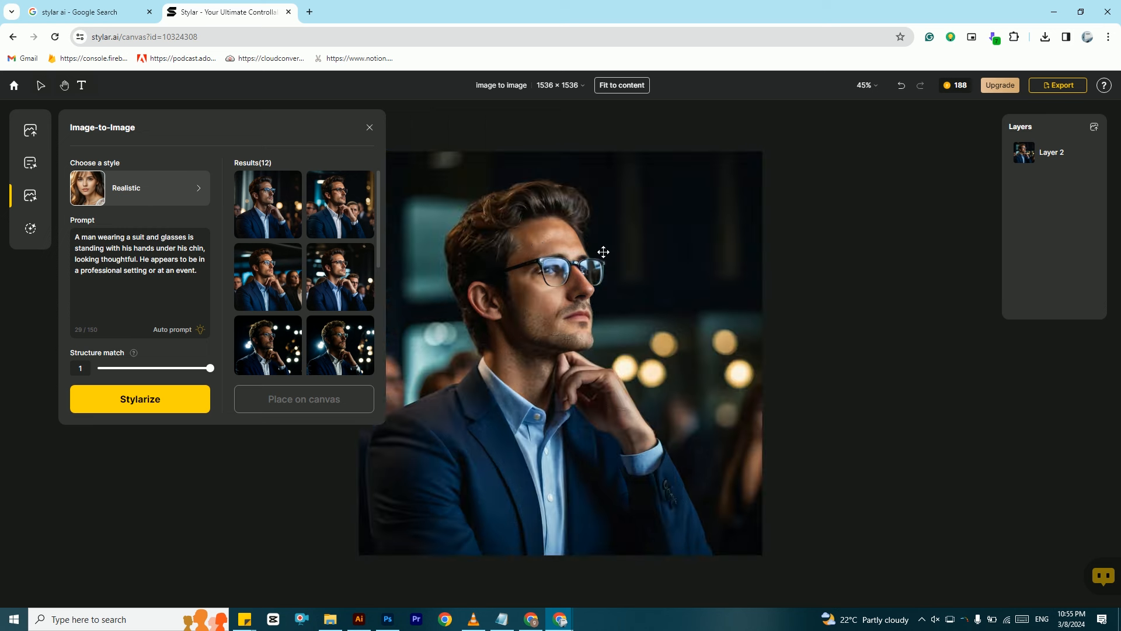
click(538, 246)
right_click(537, 243)
click(572, 260)
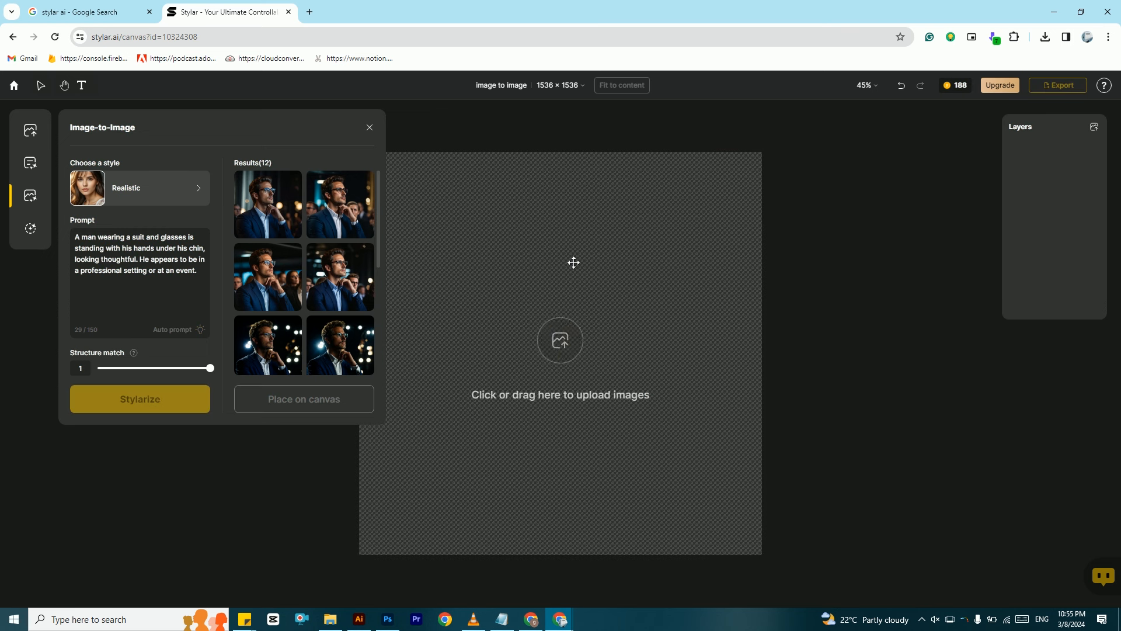
- Import the blue cartoon cat image from the Desktop and enlarge it to fill the square canvas
click(572, 340)
click(284, 92)
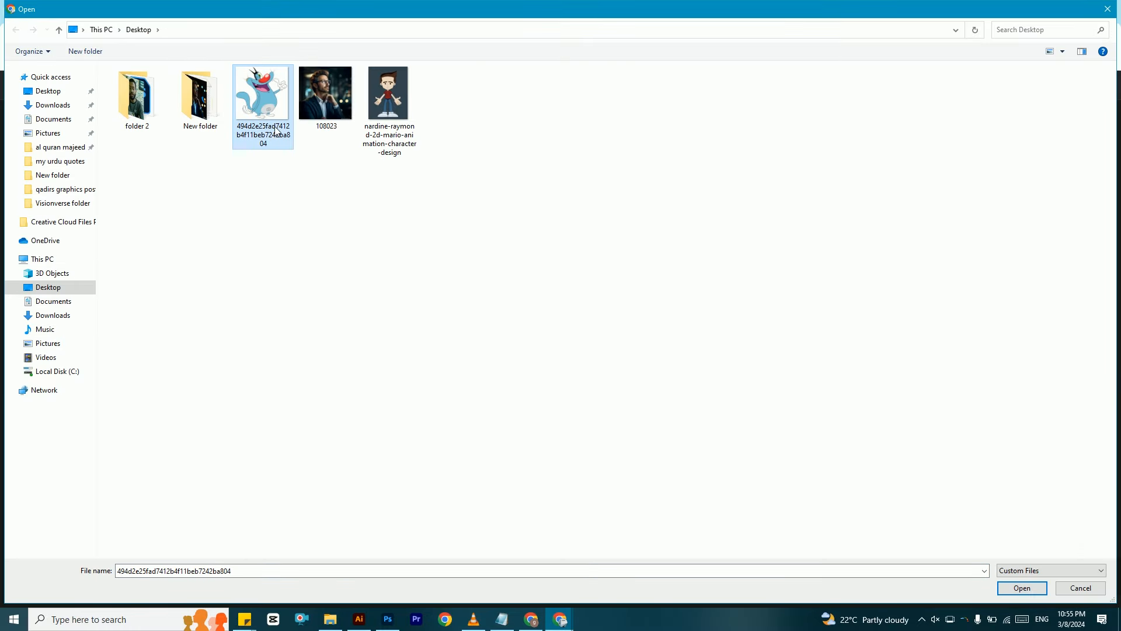
click(1043, 590)
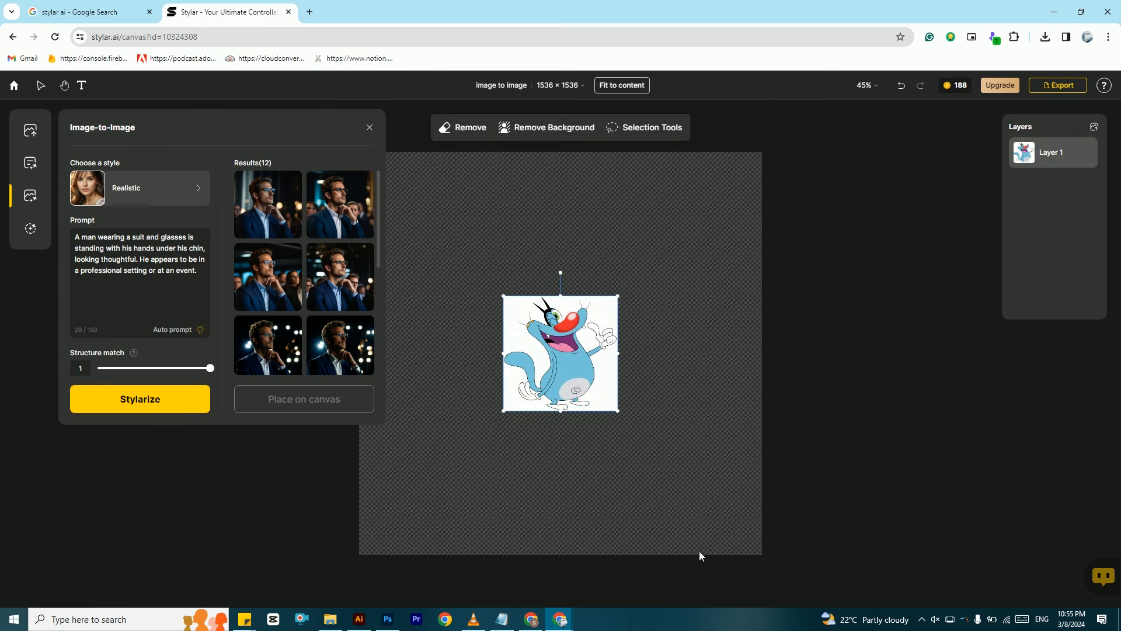
click(370, 127)
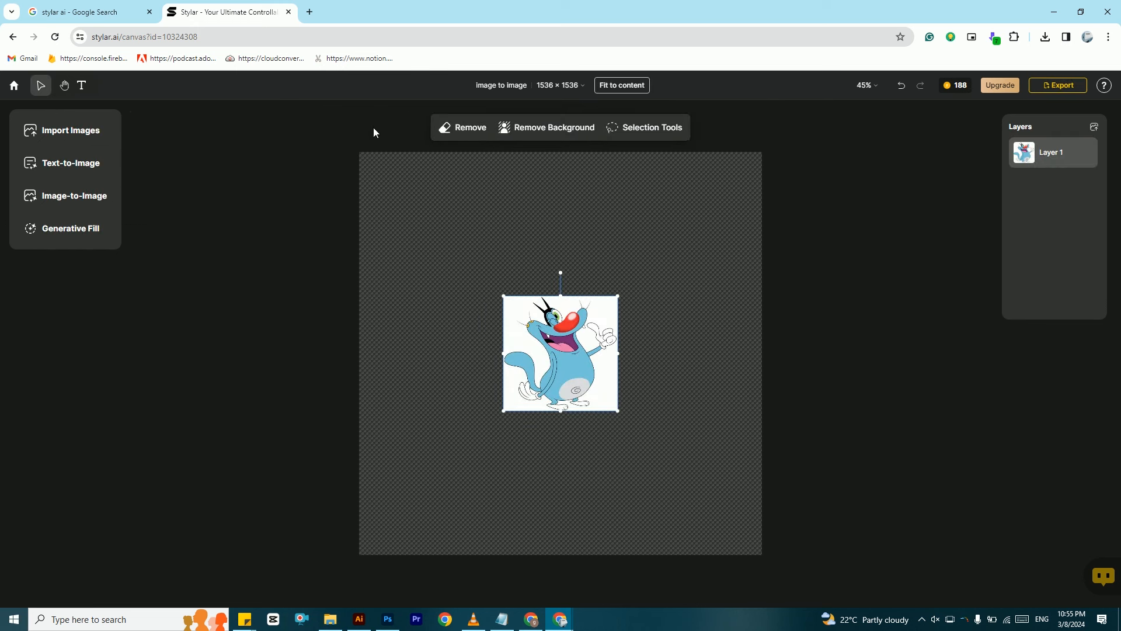
drag(620, 417, 765, 560)
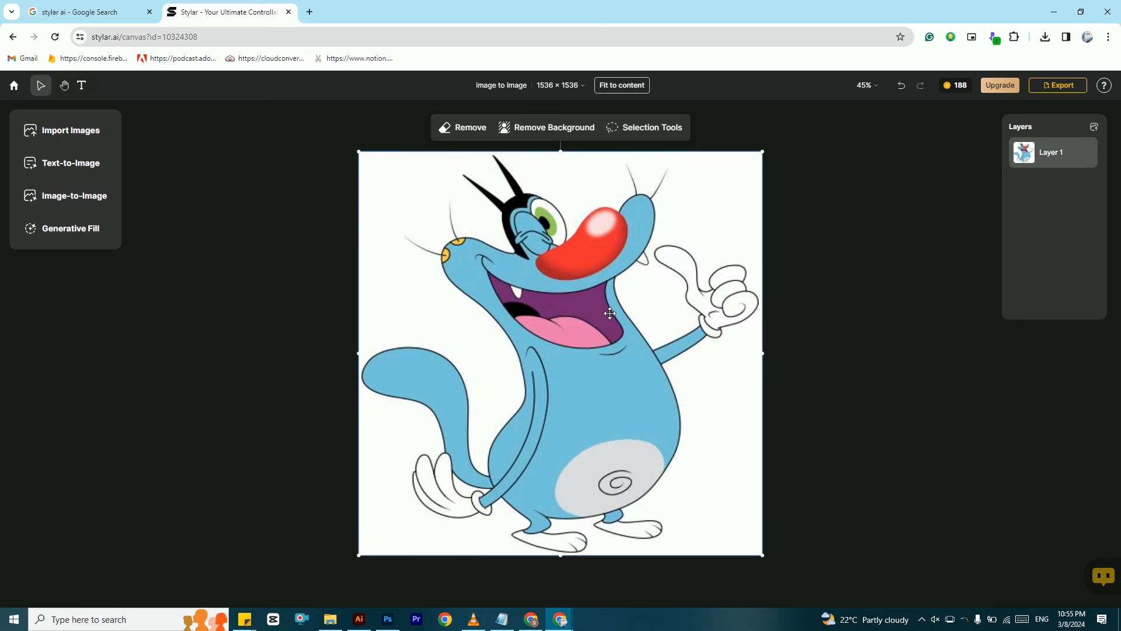
- Generate Image-to-Image results of the cartoon cat in the Realistic style, using an automatically written prompt and structure match 1
click(80, 201)
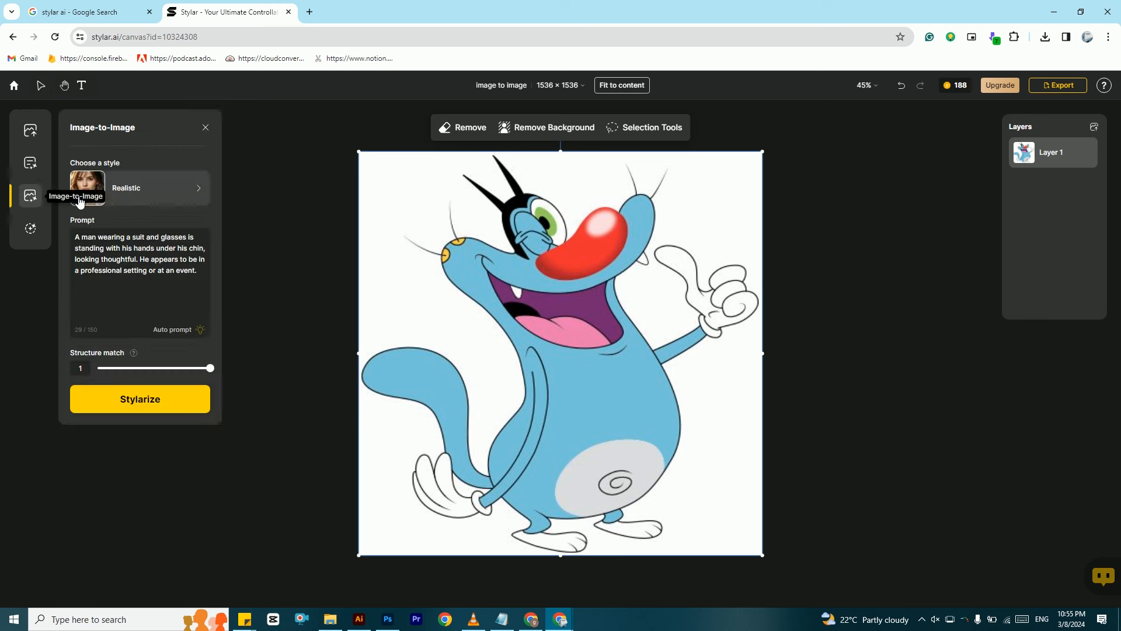
click(202, 332)
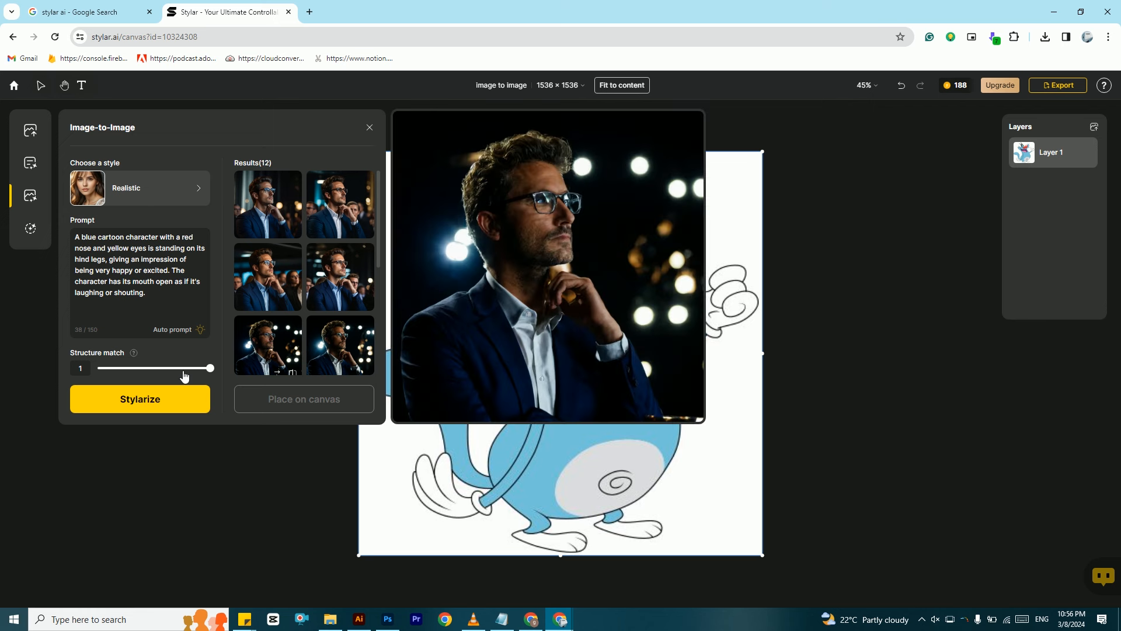
click(181, 393)
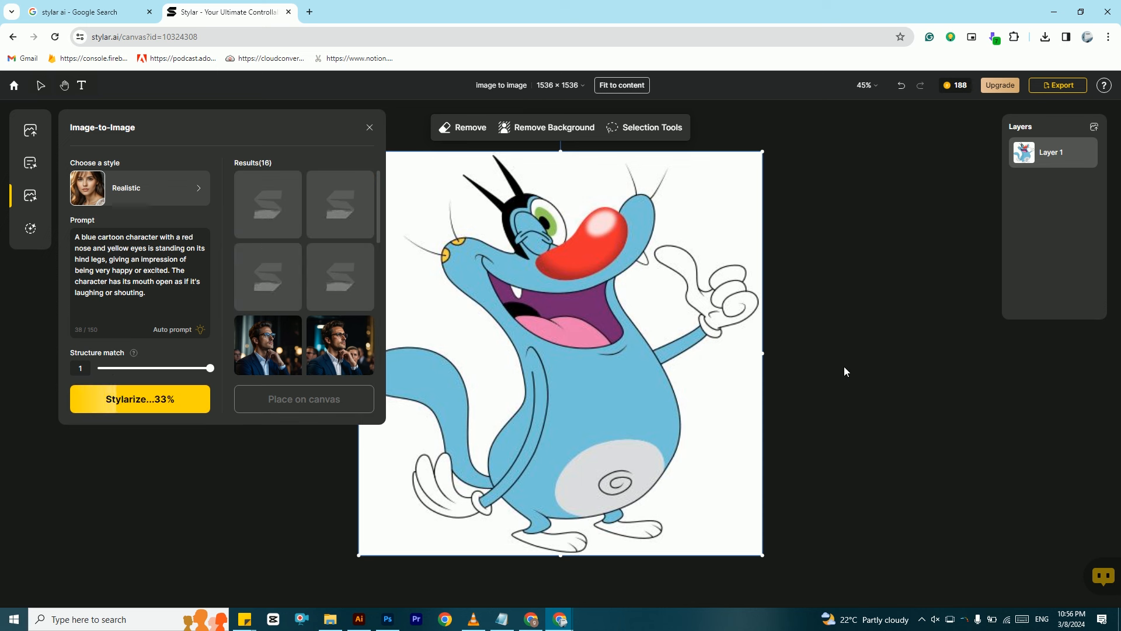
- Preview the generated cartoon cat results and compare the fourth one with the others
mouse_move(276, 199)
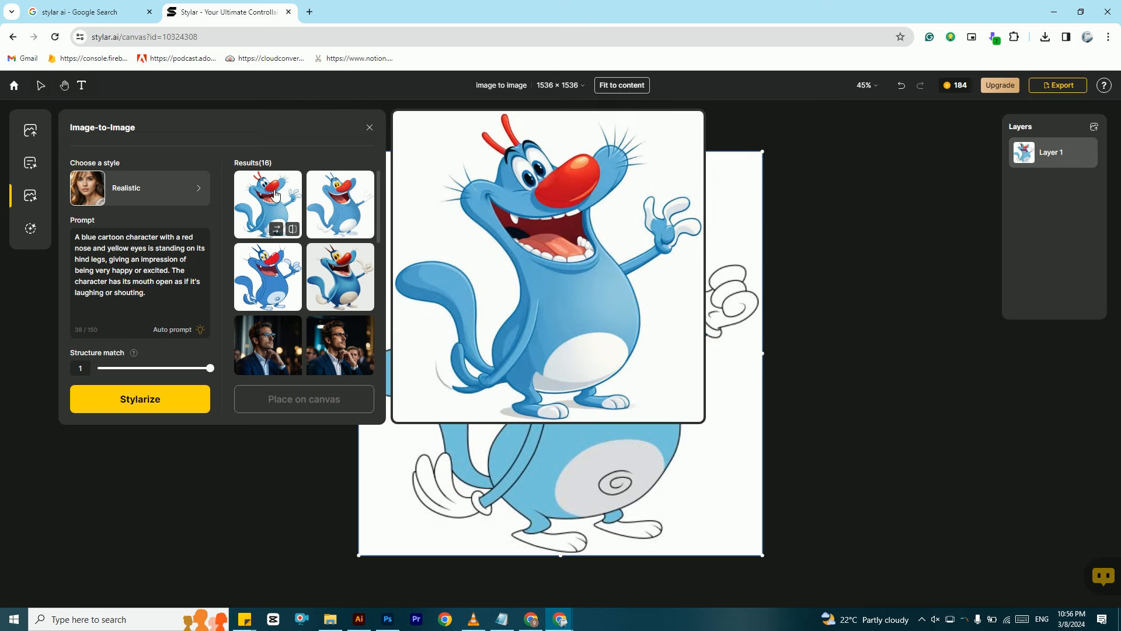
mouse_move(322, 197)
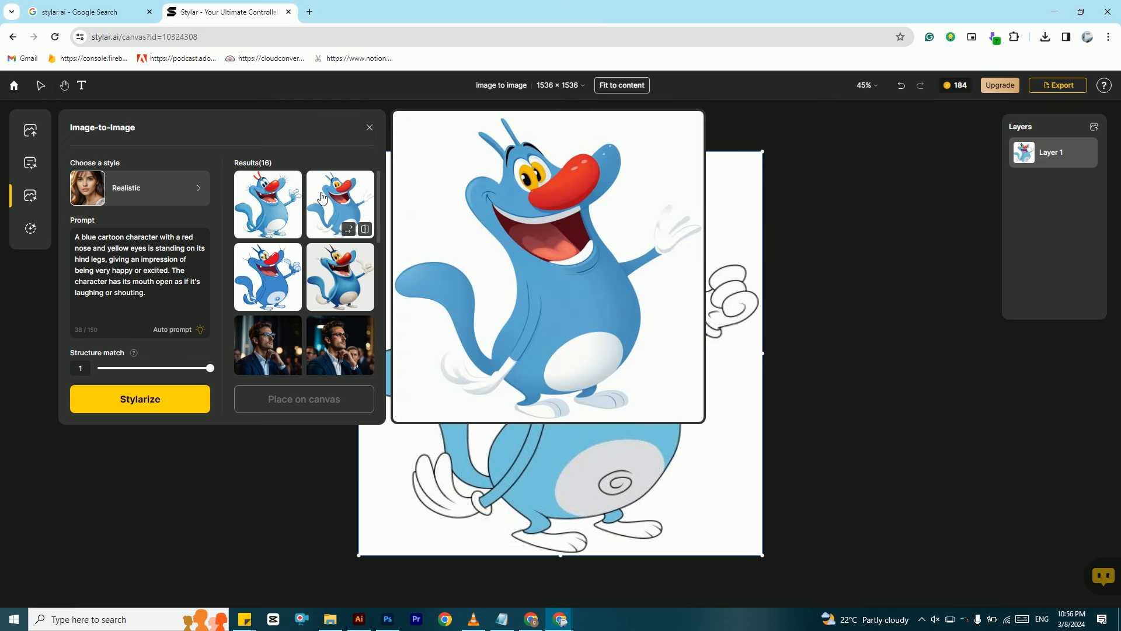
mouse_move(360, 272)
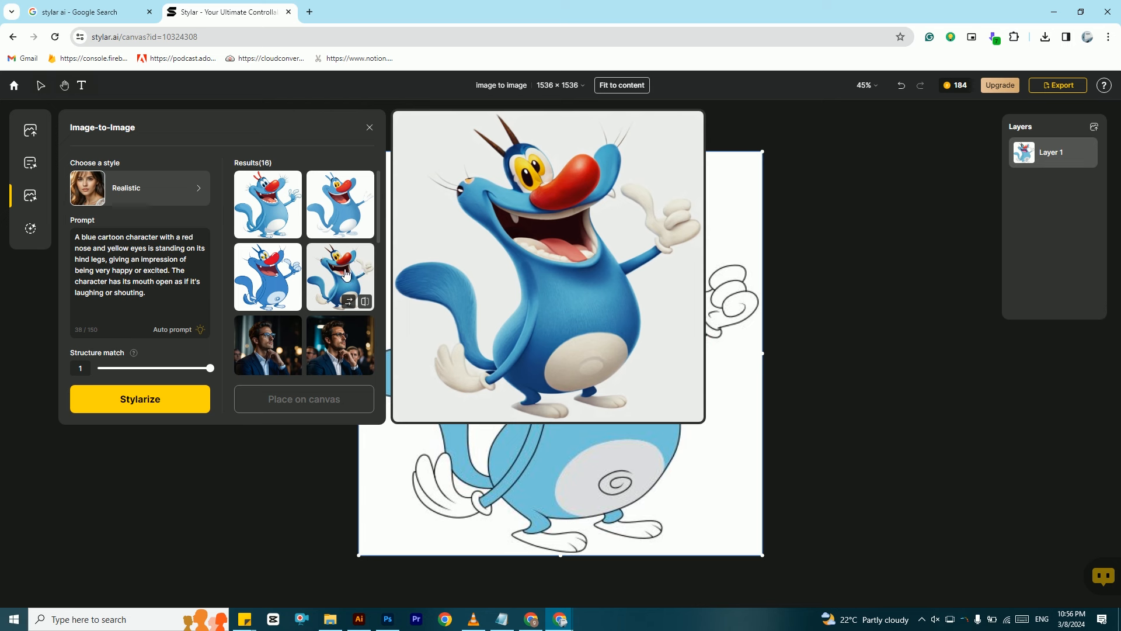
click(347, 282)
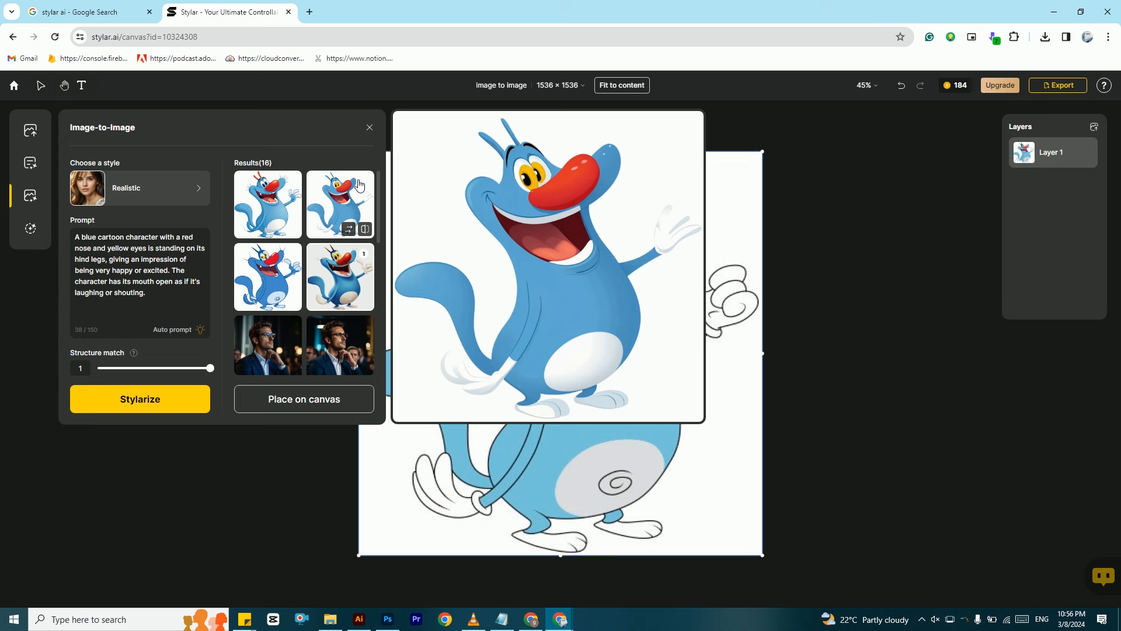
click(347, 269)
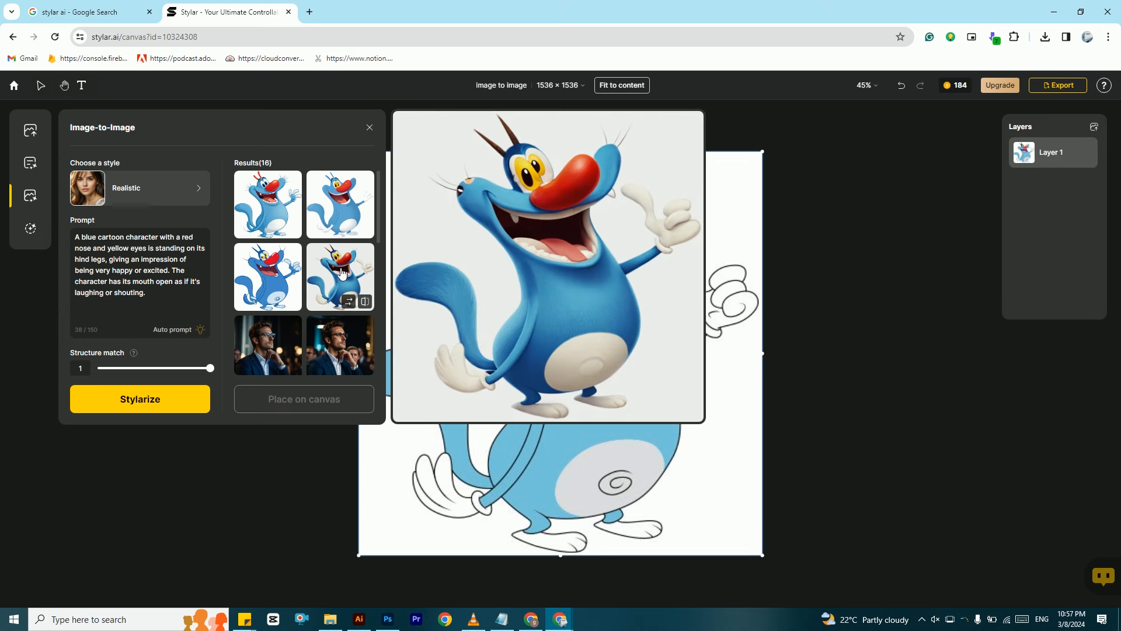
- Generate variations of the fourth Realistic cartoon cat result and browse the results list
click(330, 302)
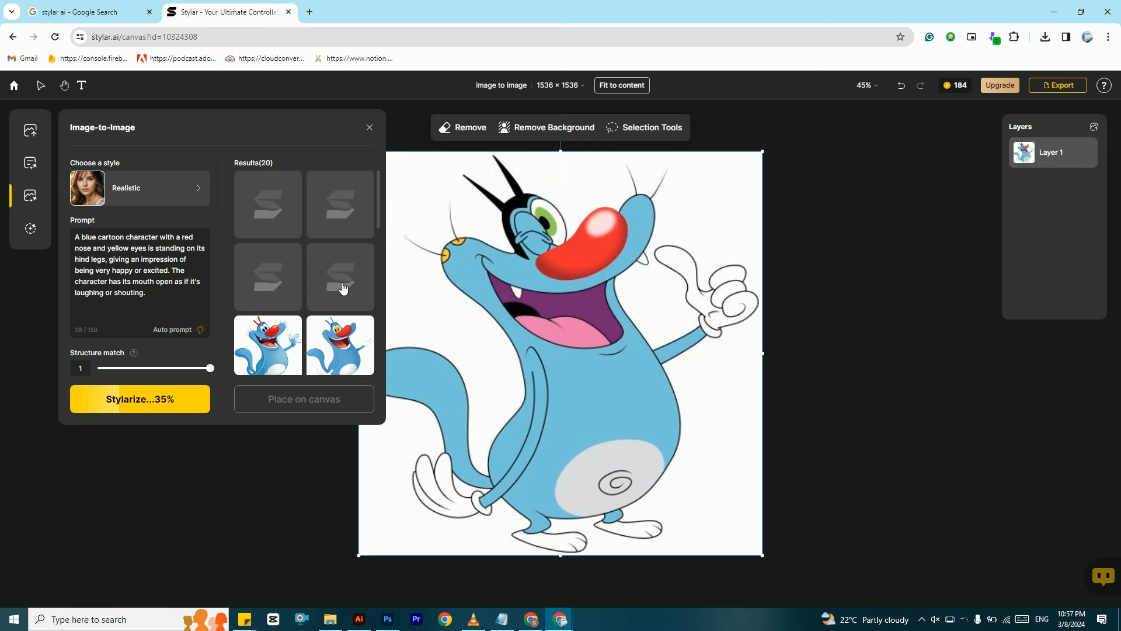
mouse_move(343, 257)
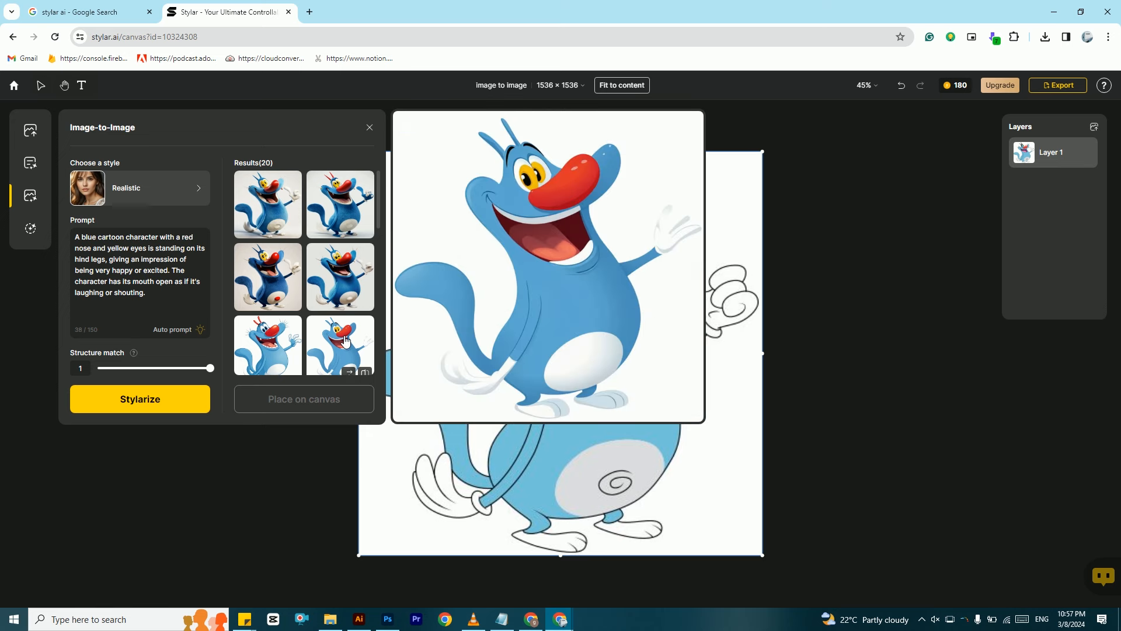
drag(380, 216, 380, 236)
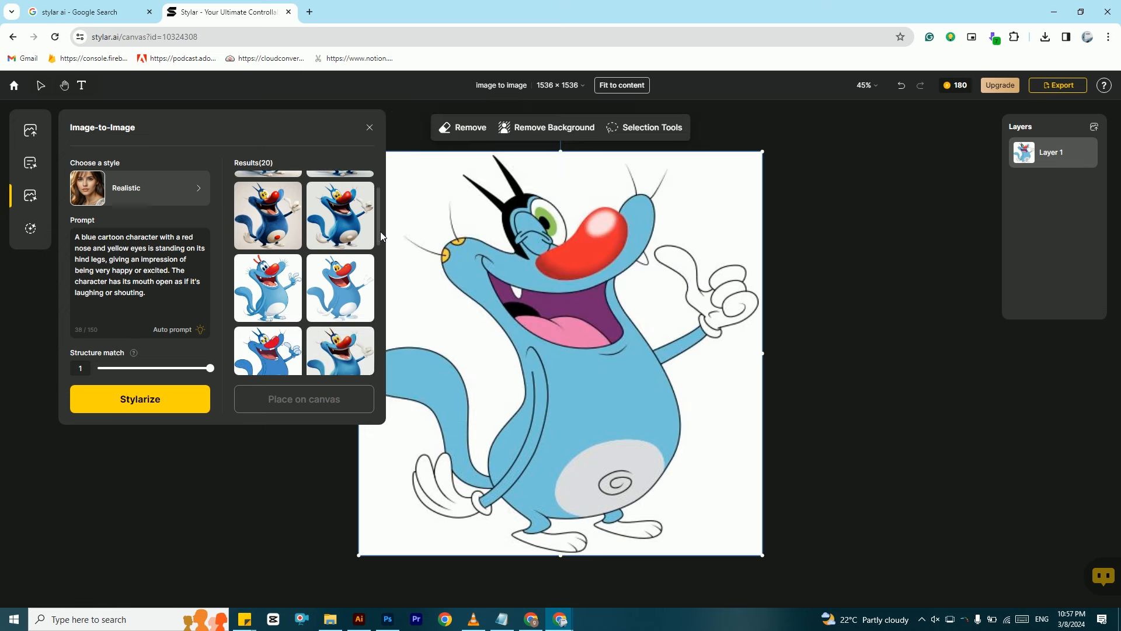
drag(378, 230, 385, 198)
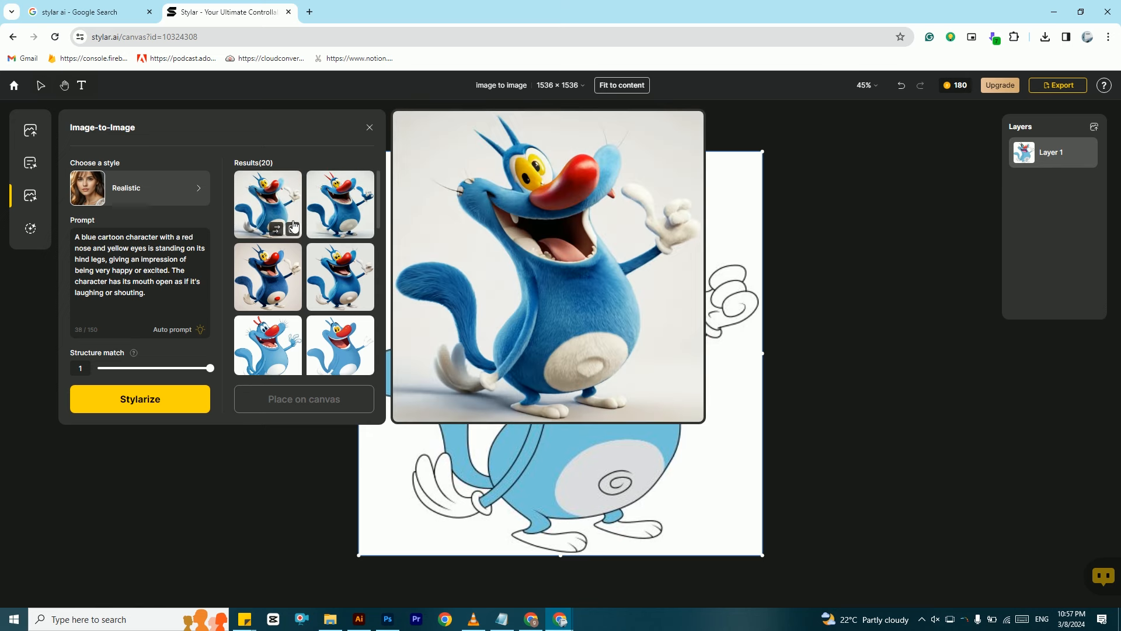
- Preview the new variations and place the fourth one on the canvas as a layer above the original cartoon cat
mouse_move(327, 269)
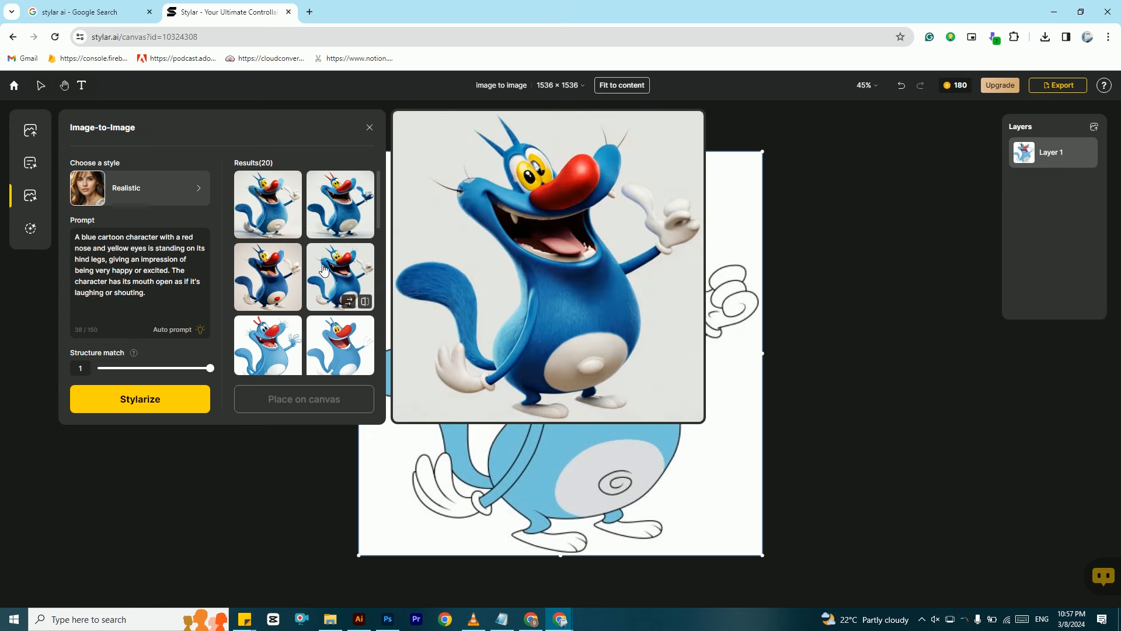
click(327, 270)
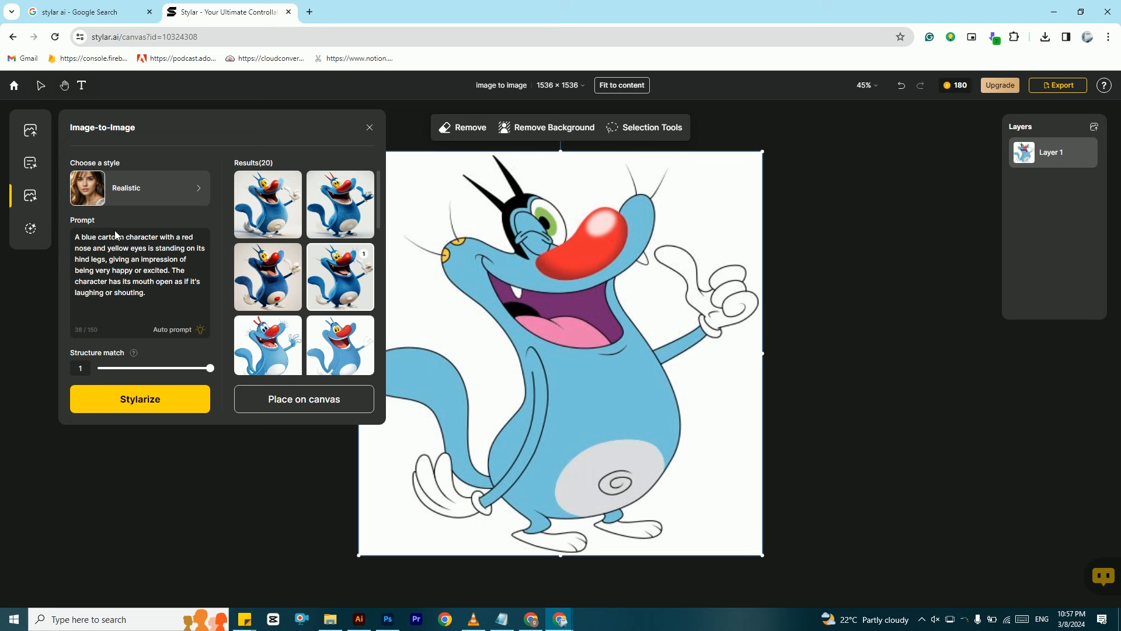
mouse_move(312, 275)
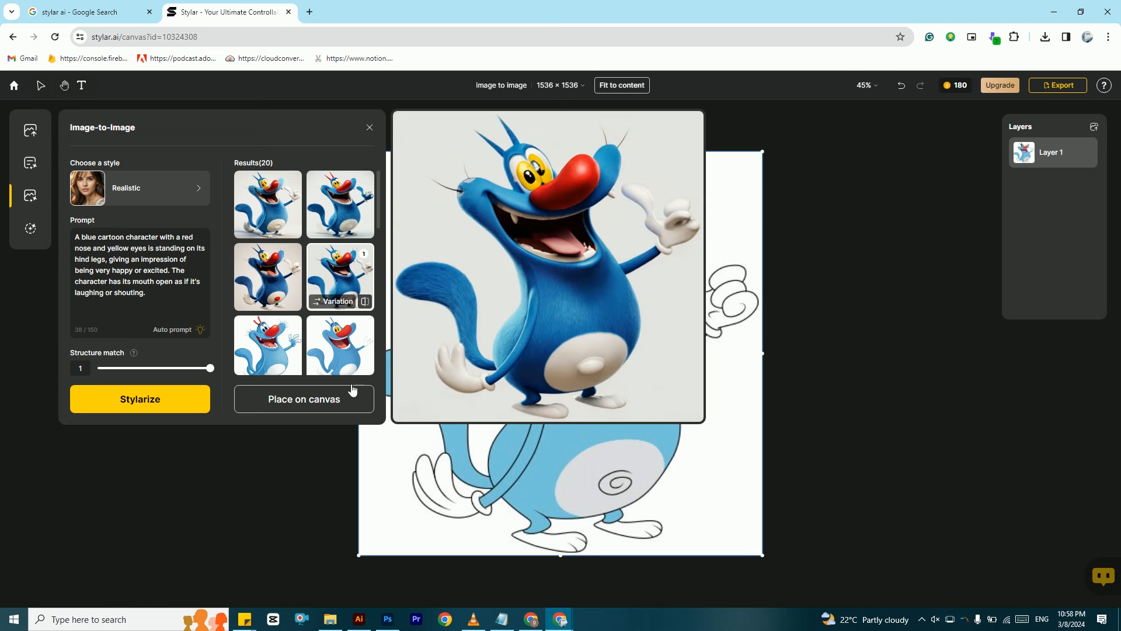
click(342, 406)
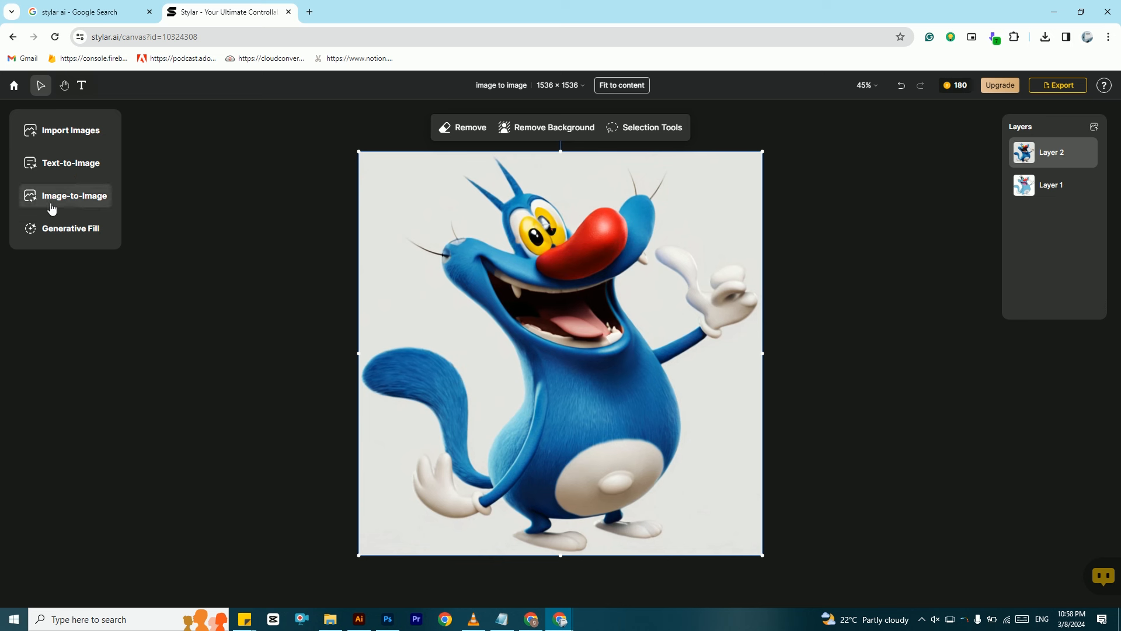
click(95, 201)
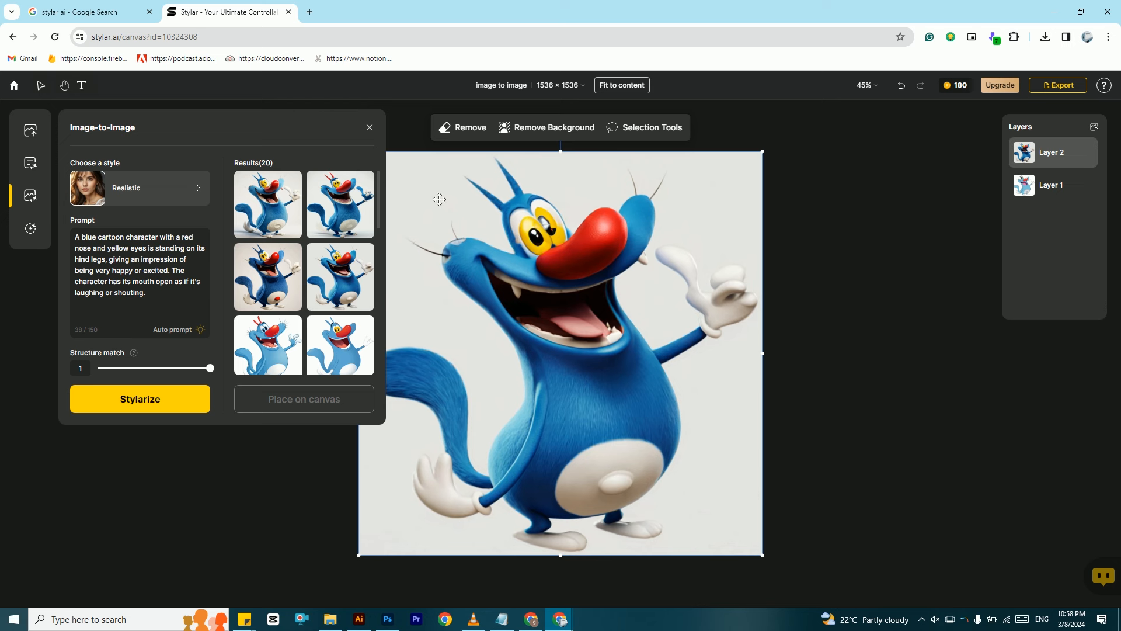
click(370, 128)
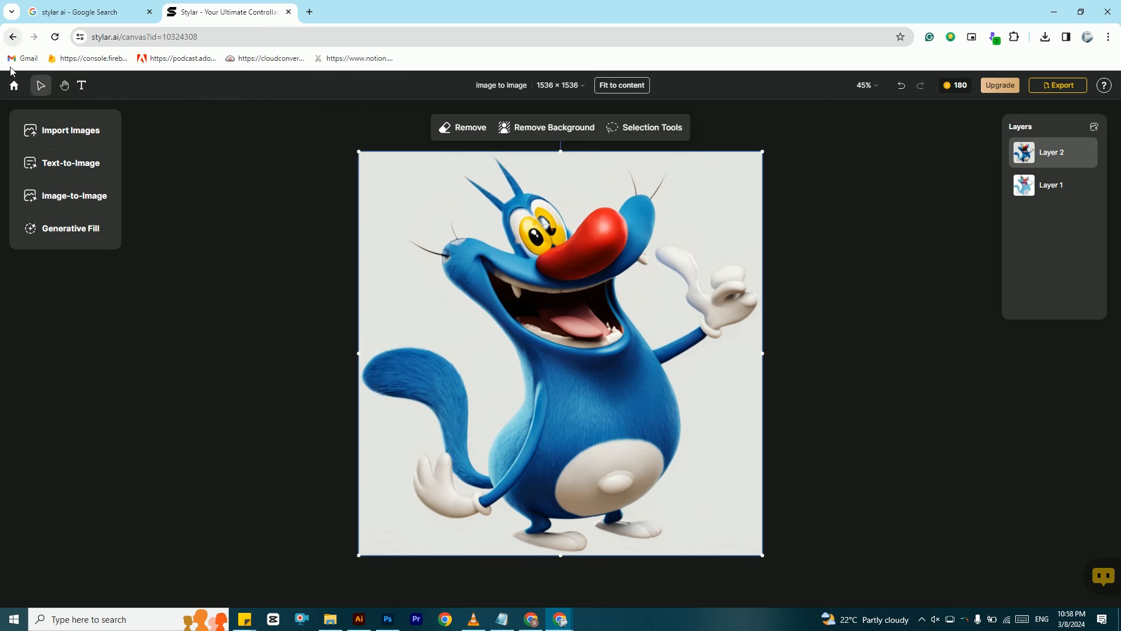
- Return to the home page, create a new 1536 × 1536 project, and open the Text-to-Image tool's prompt
click(16, 87)
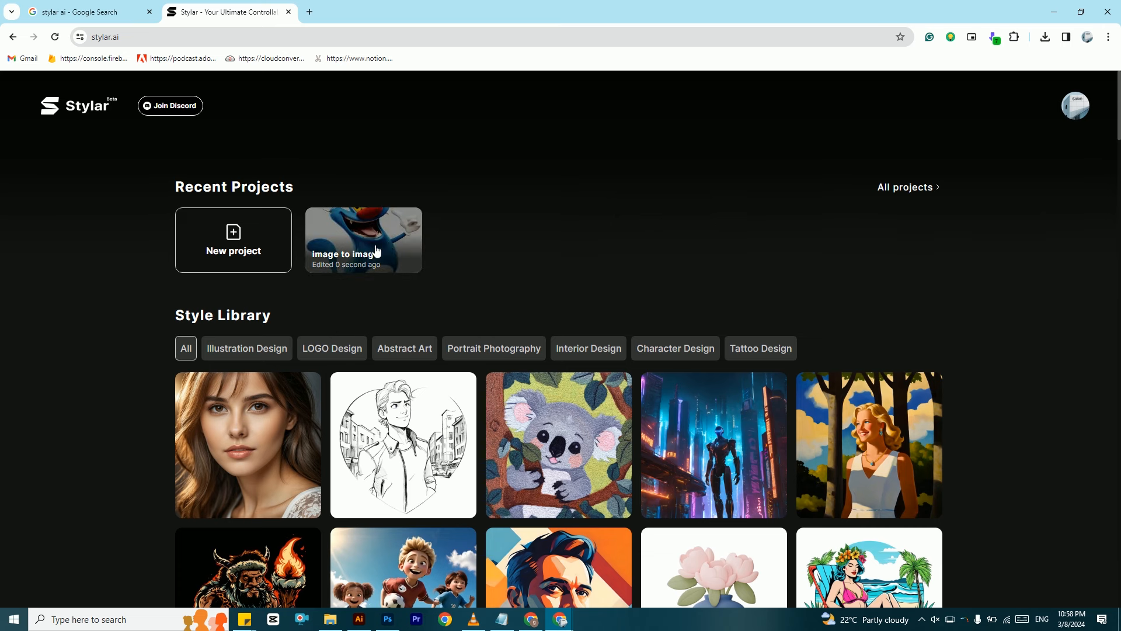
click(230, 249)
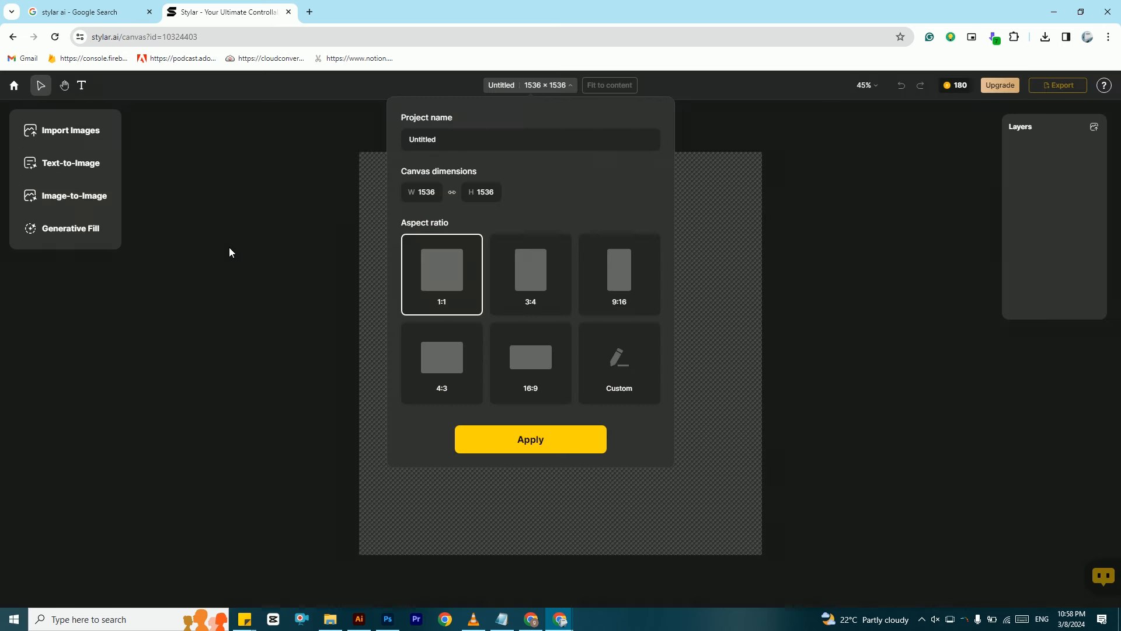
click(77, 166)
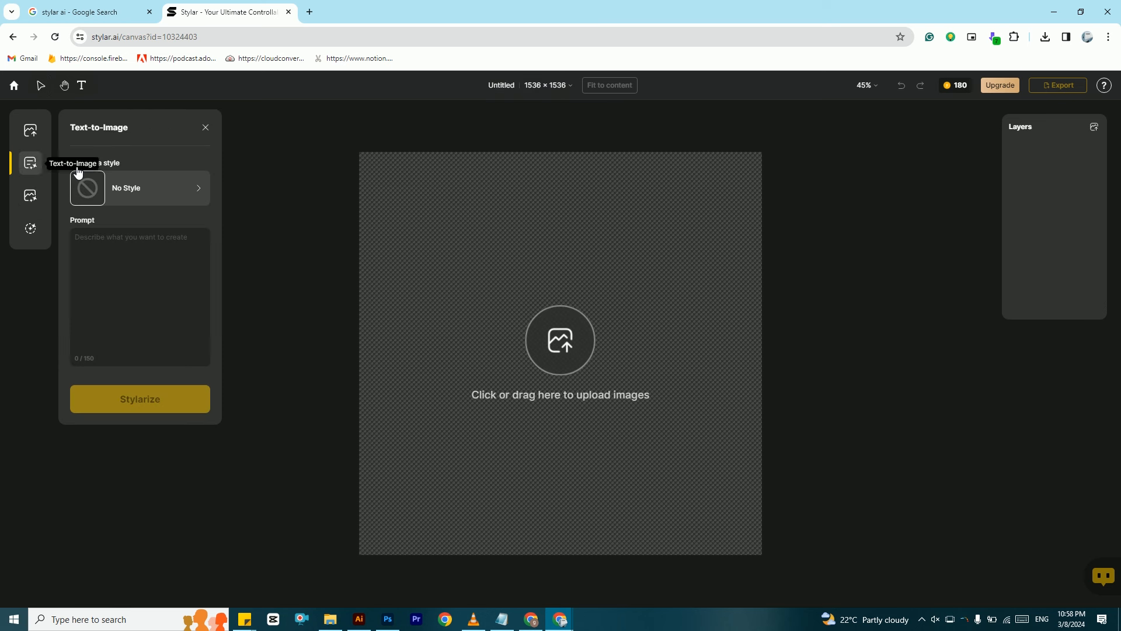
click(188, 296)
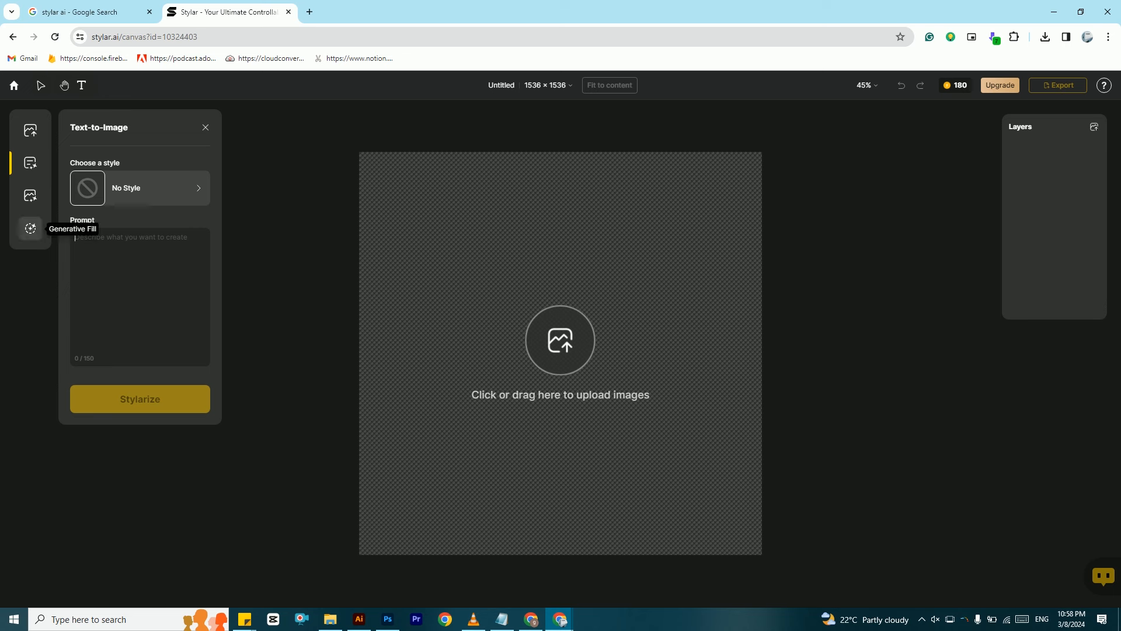
- Import the image of the cartoon man in a red T-shirt and blue jeans onto the empty canvas
click(570, 343)
click(383, 123)
click(1022, 589)
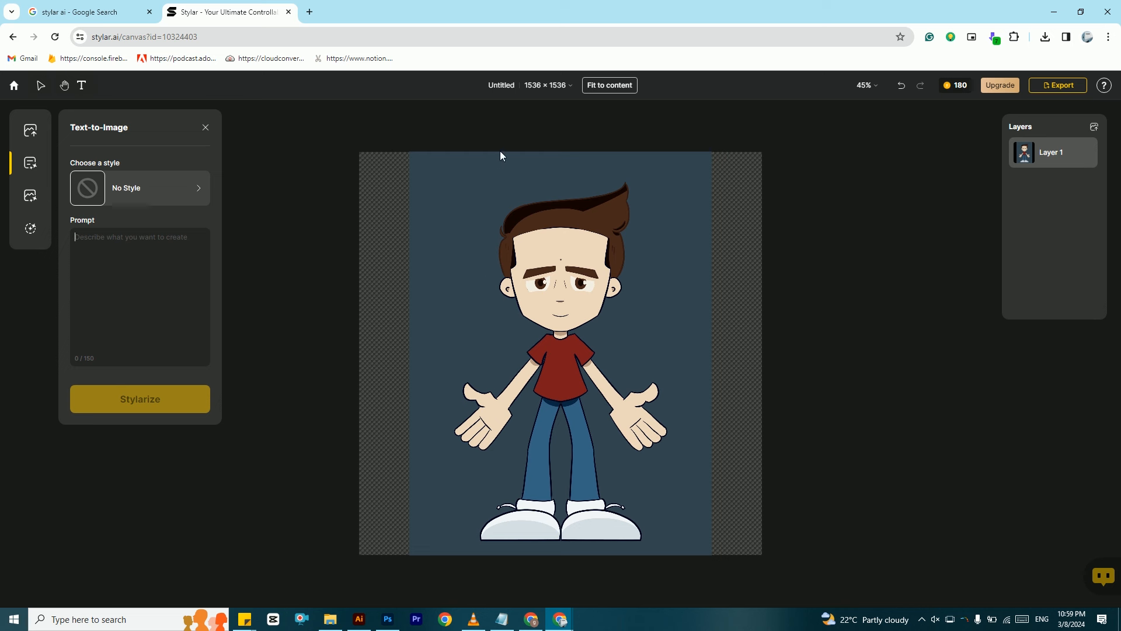
- Reopen the recent "Image to image" project and open the Image-to-Image tool for the restyled cat layer
click(15, 87)
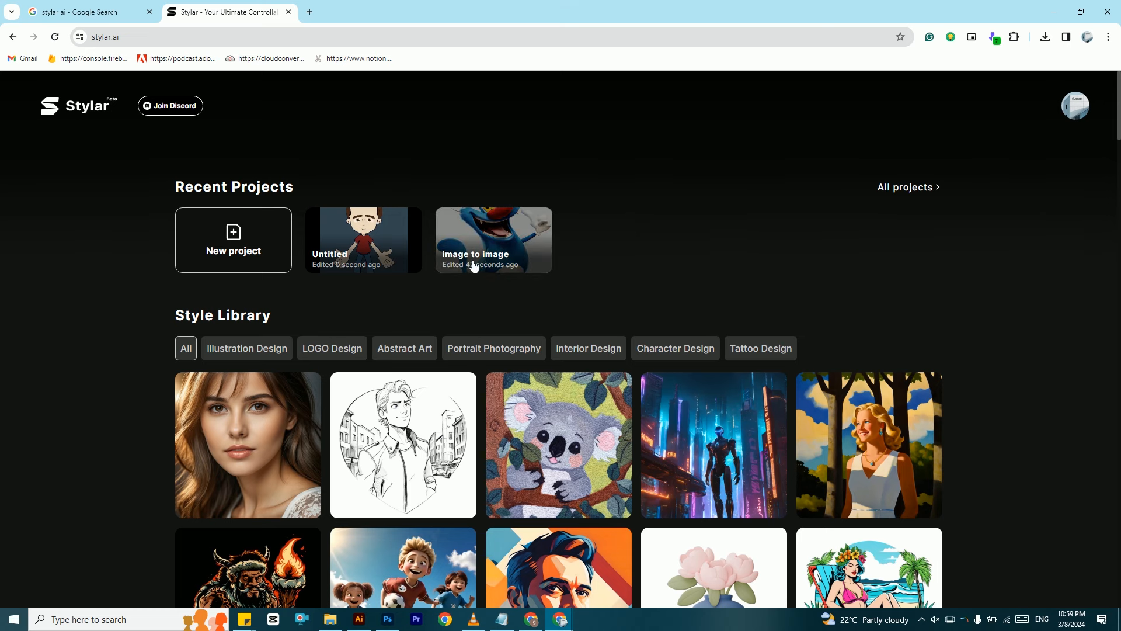
click(482, 239)
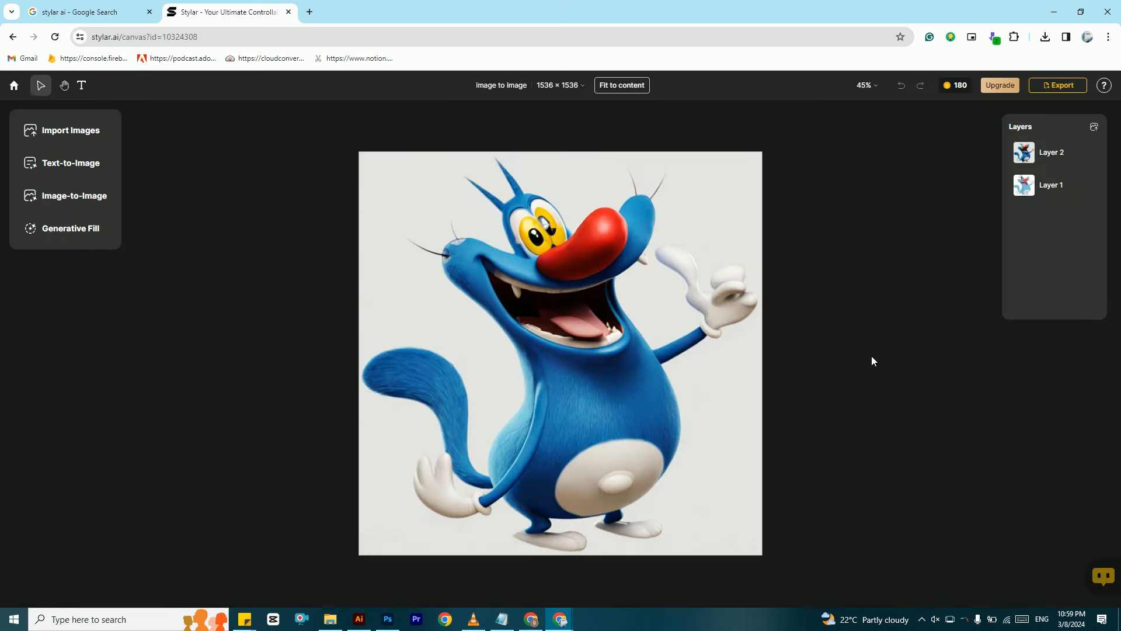
click(503, 297)
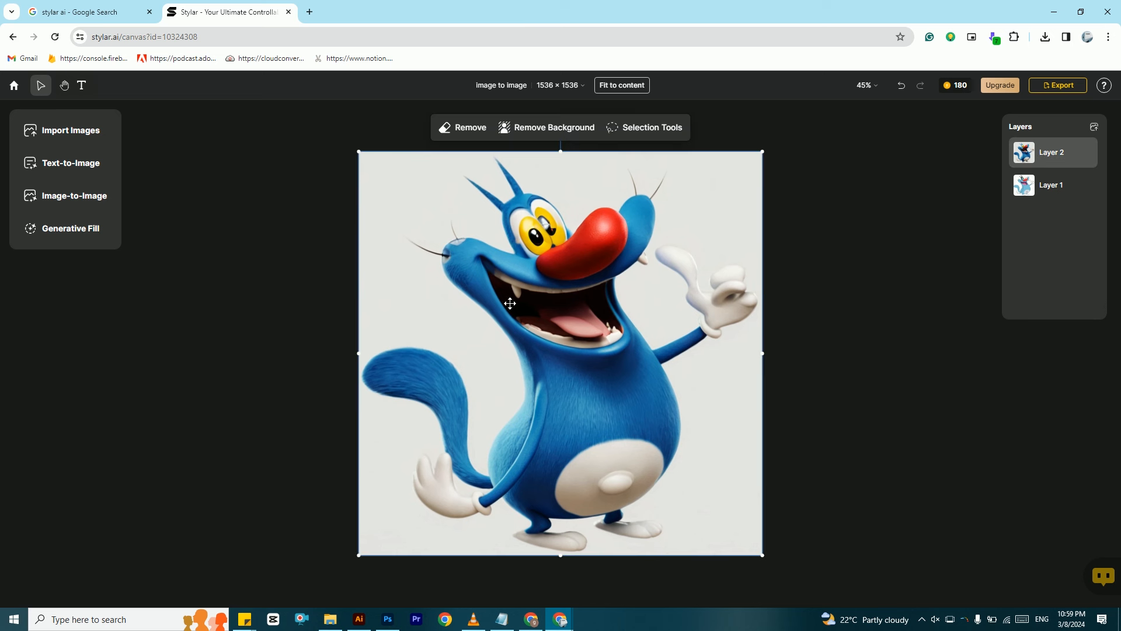
click(35, 206)
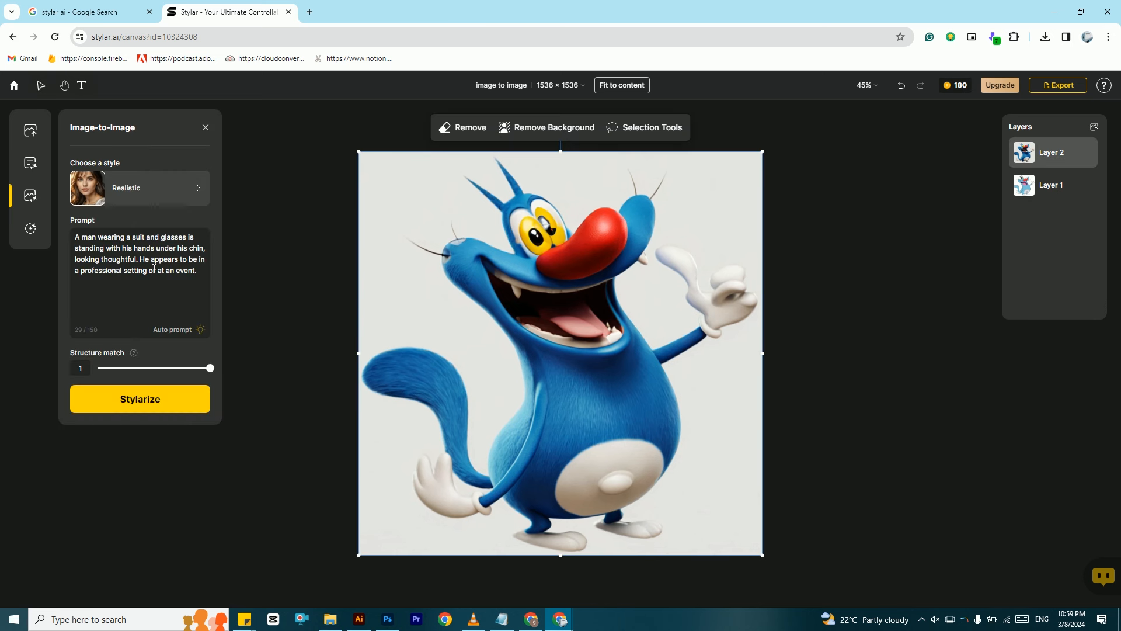
key(Escape)
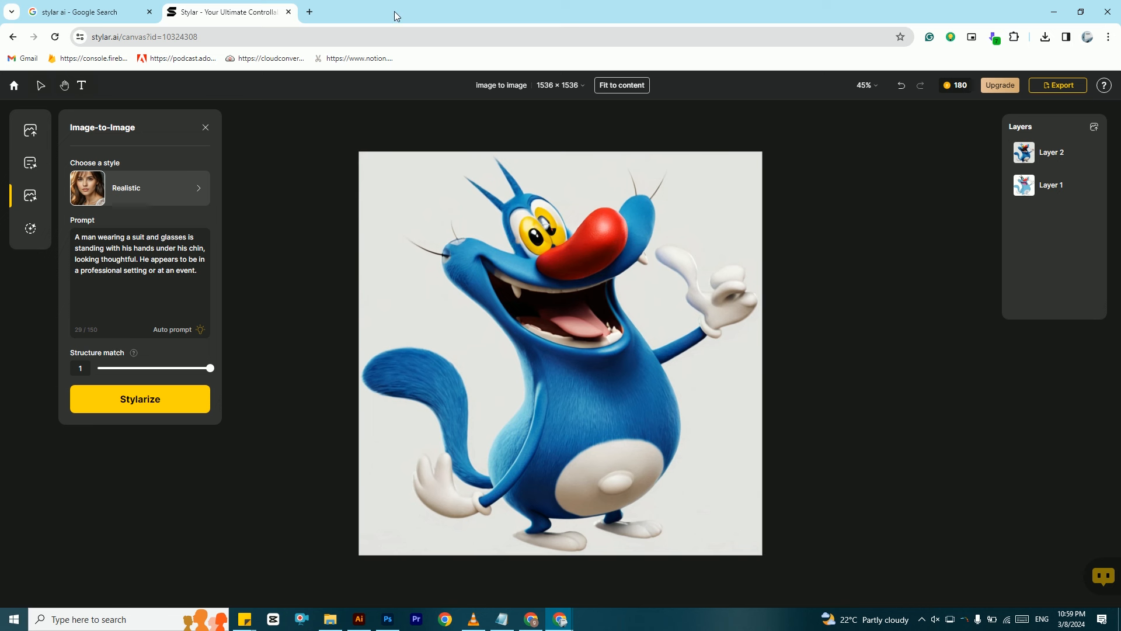